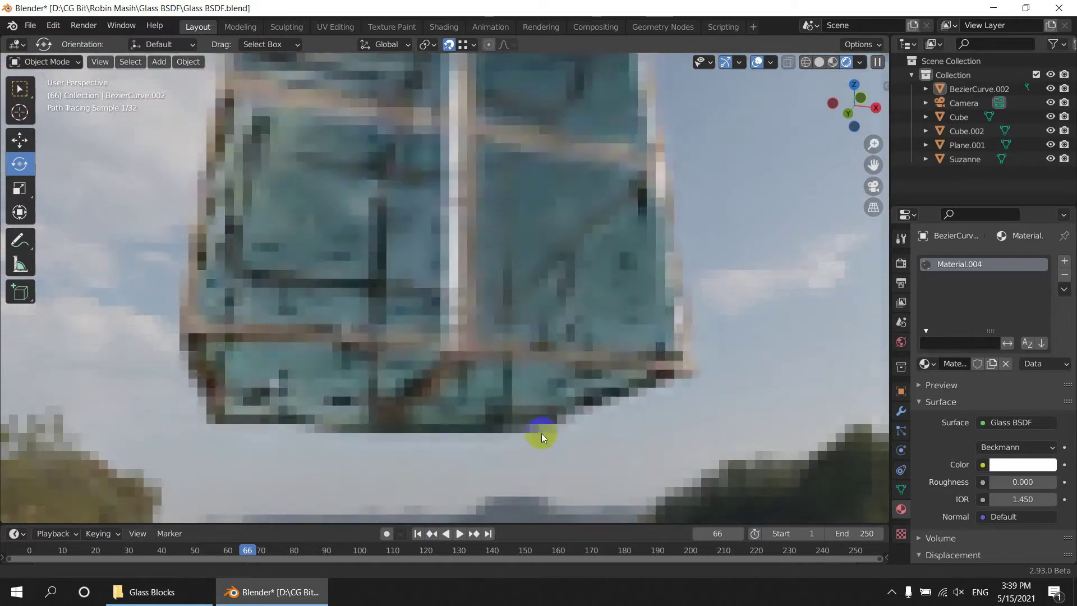
scroll(538, 365, up, 3)
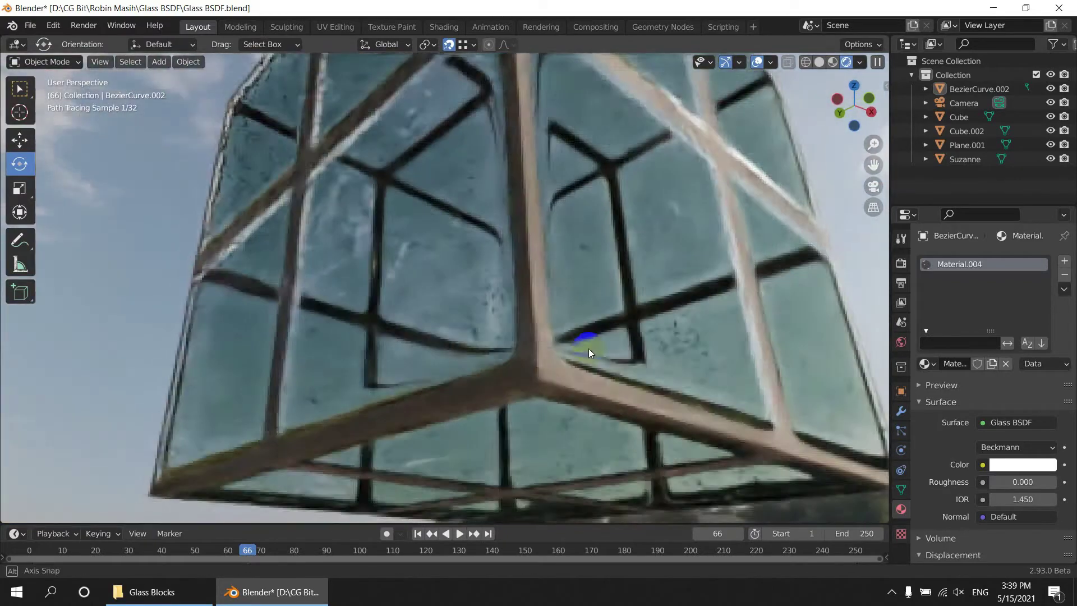
scroll(624, 350, down, 2)
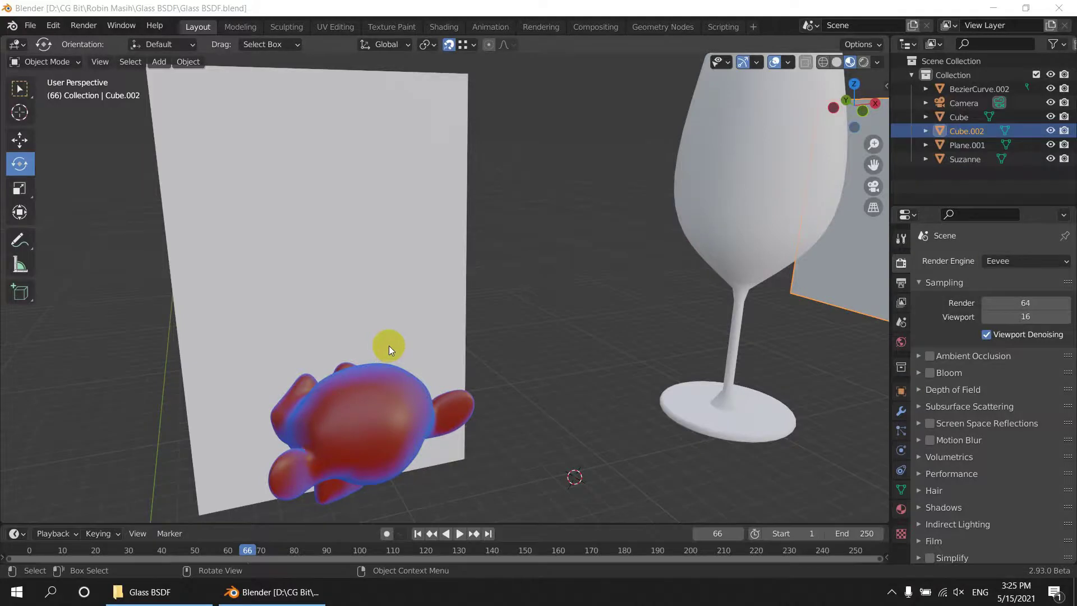
scroll(483, 285, down, 2)
scroll(396, 327, up, 4)
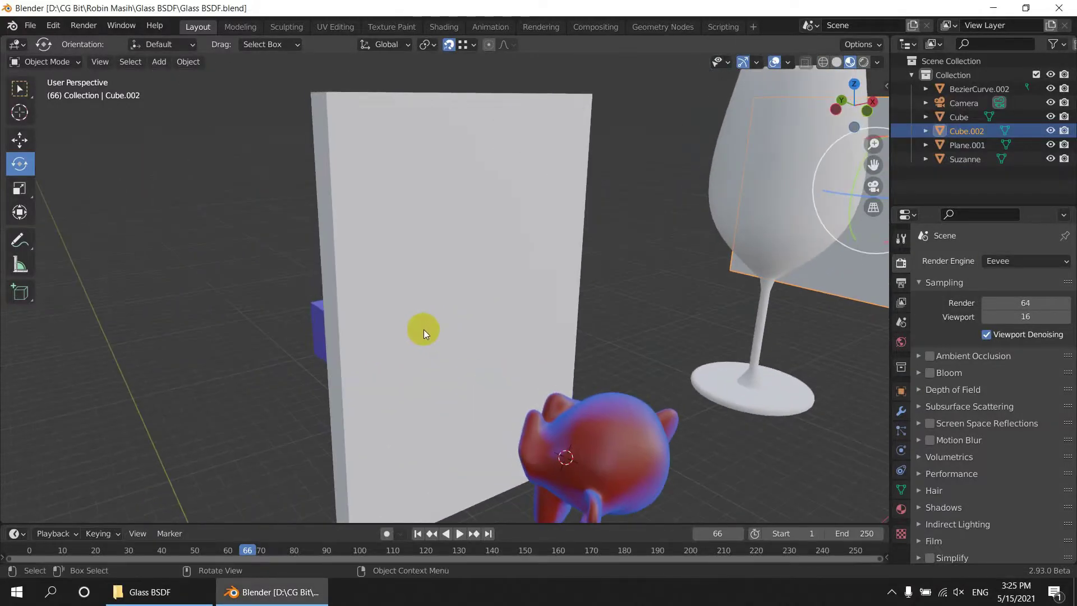
middle_drag(423, 328, 849, 266)
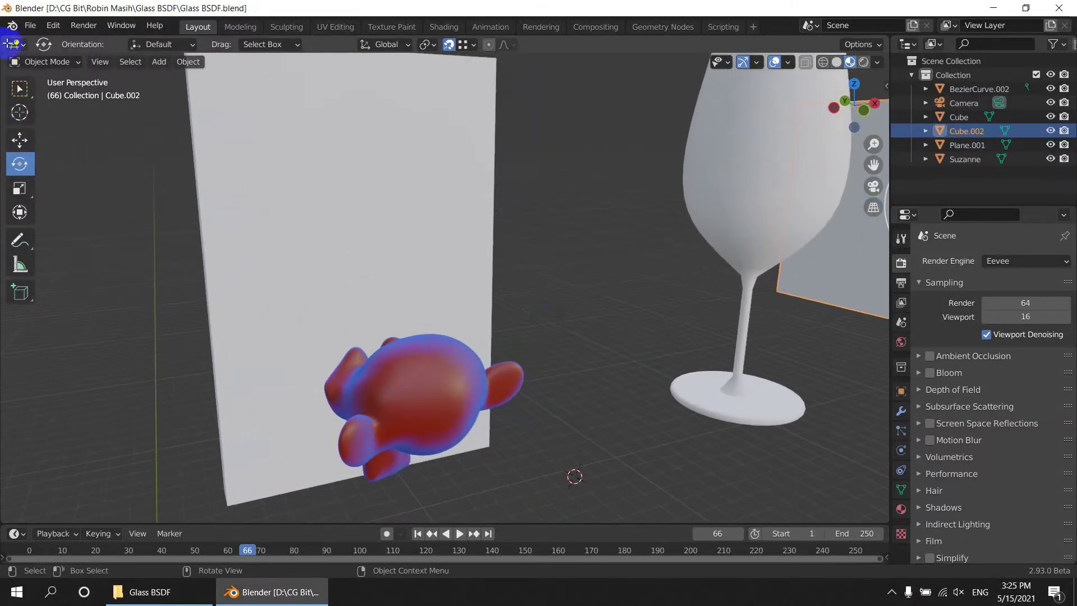
Split the 3D viewport in two and turn one half into a Shader Editor for object materials with its sidebar collapsed
drag(11, 44, 386, 72)
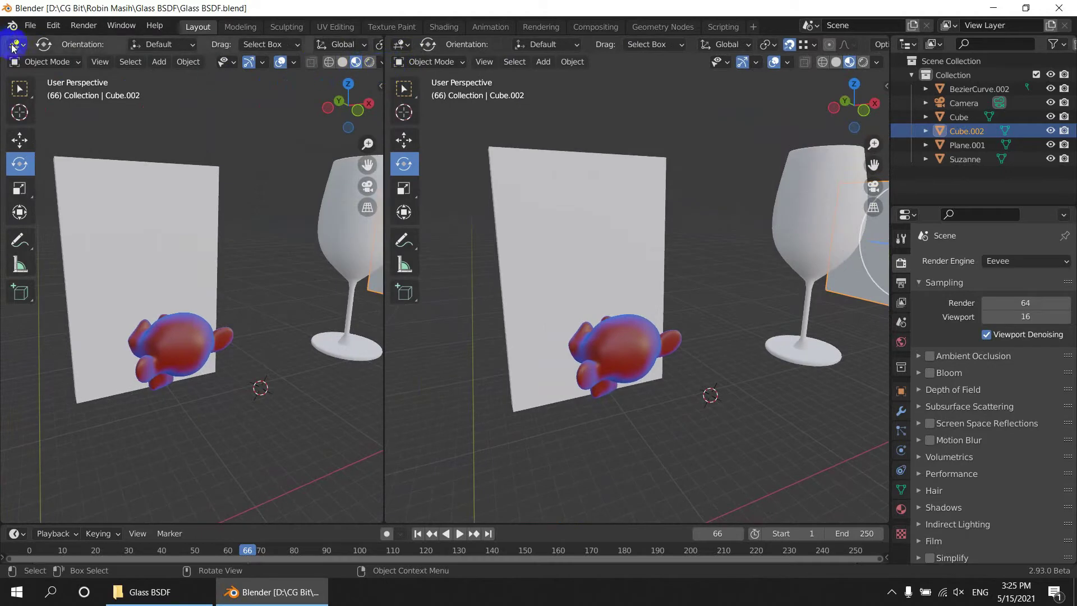
click(14, 45)
click(56, 175)
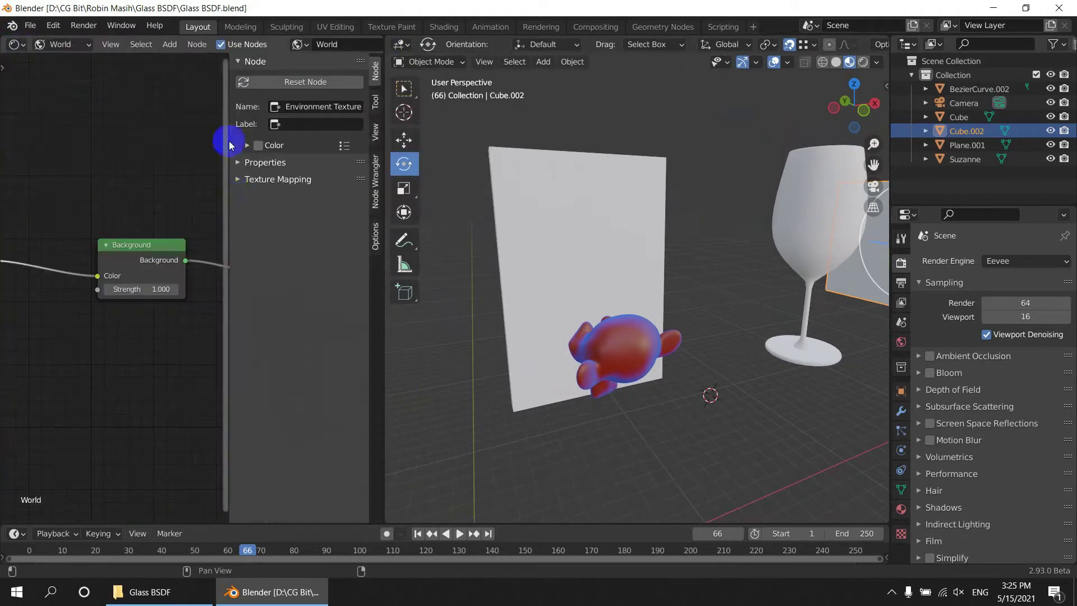
click(63, 61)
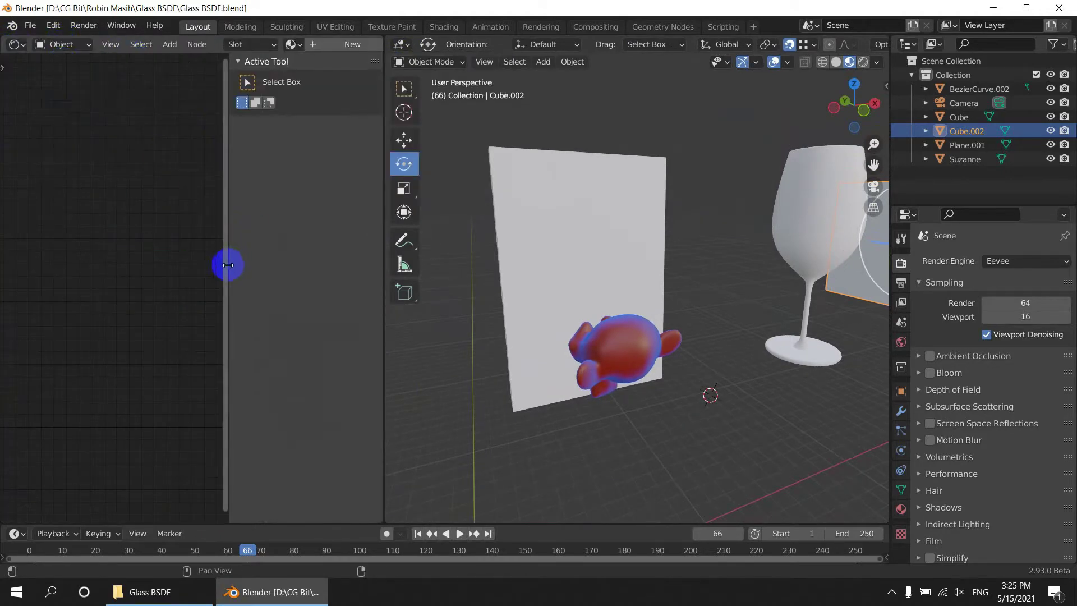
drag(228, 265, 391, 259)
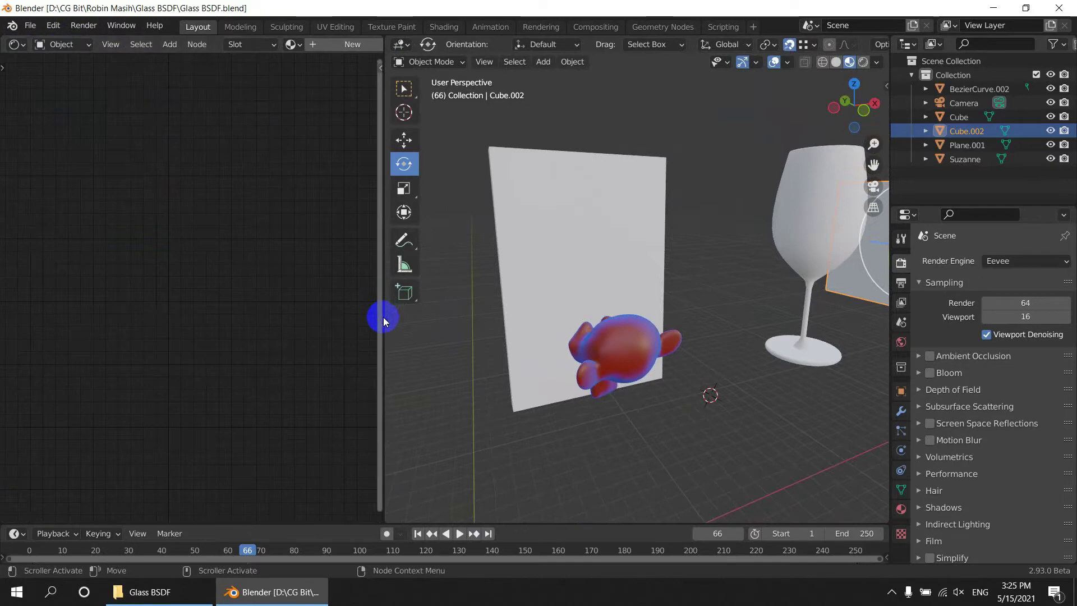
drag(384, 320, 400, 325)
Select the tall upright panel behind the monkey head and give it a new material
scroll(658, 340, up, 2)
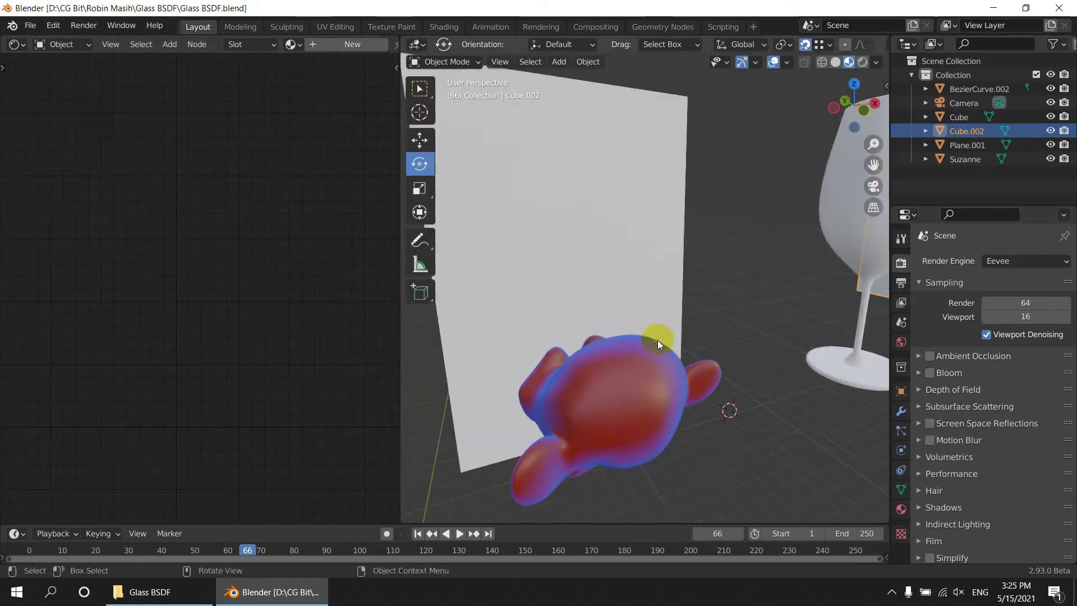
mouse_move(657, 340)
middle_down()
mouse_move(625, 334)
mouse_move(665, 333)
middle_up()
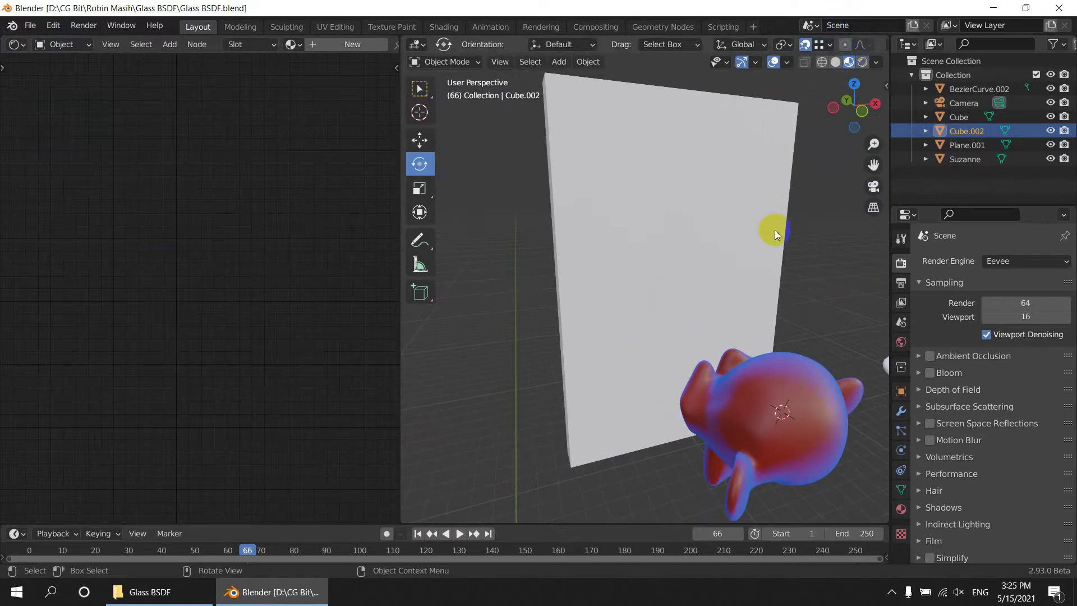
click(721, 220)
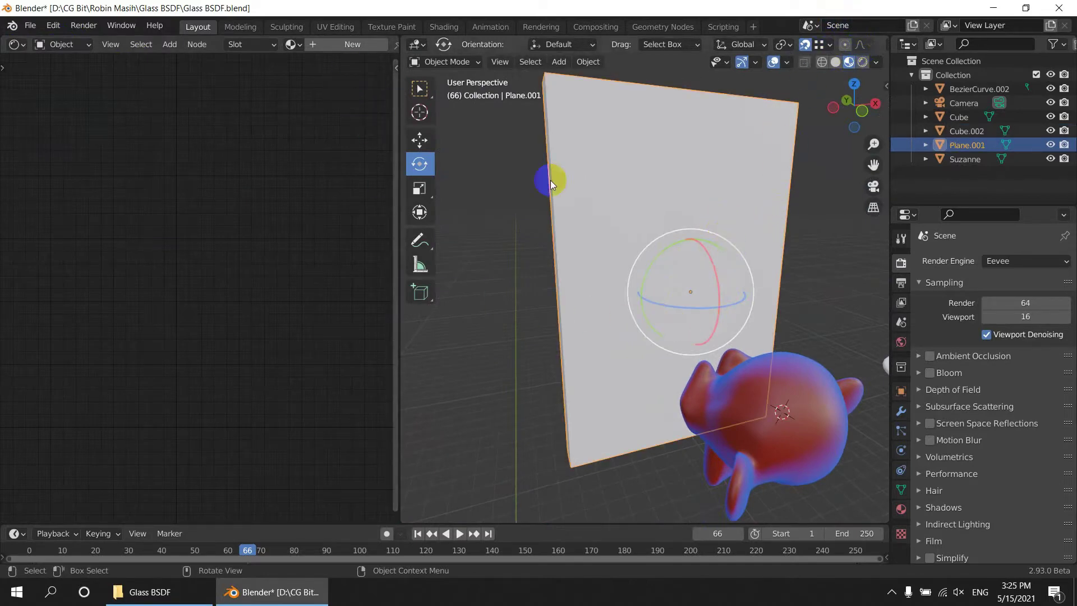
click(901, 509)
click(1004, 364)
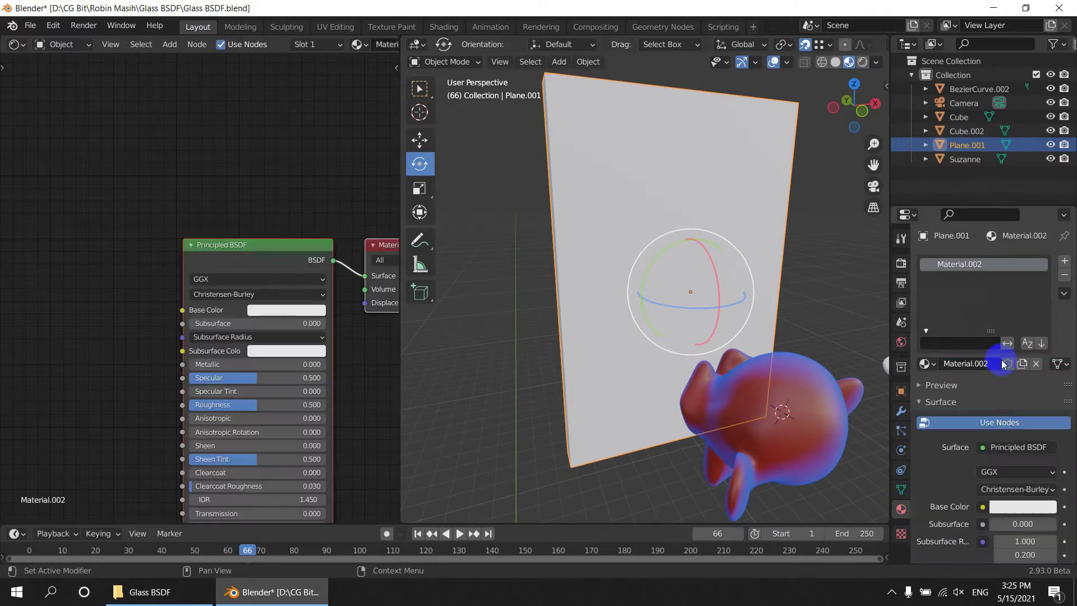
Replace the panel material's Principled BSDF node with a Glass BSDF connected to the Surface input of Material Output
middle_drag(180, 293, 117, 284)
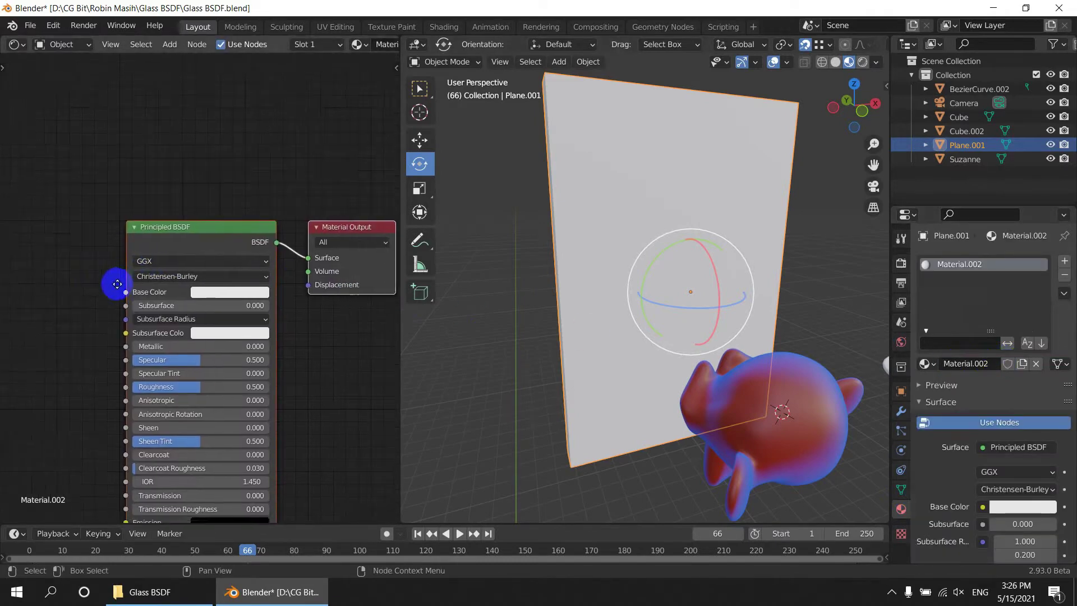
key(x)
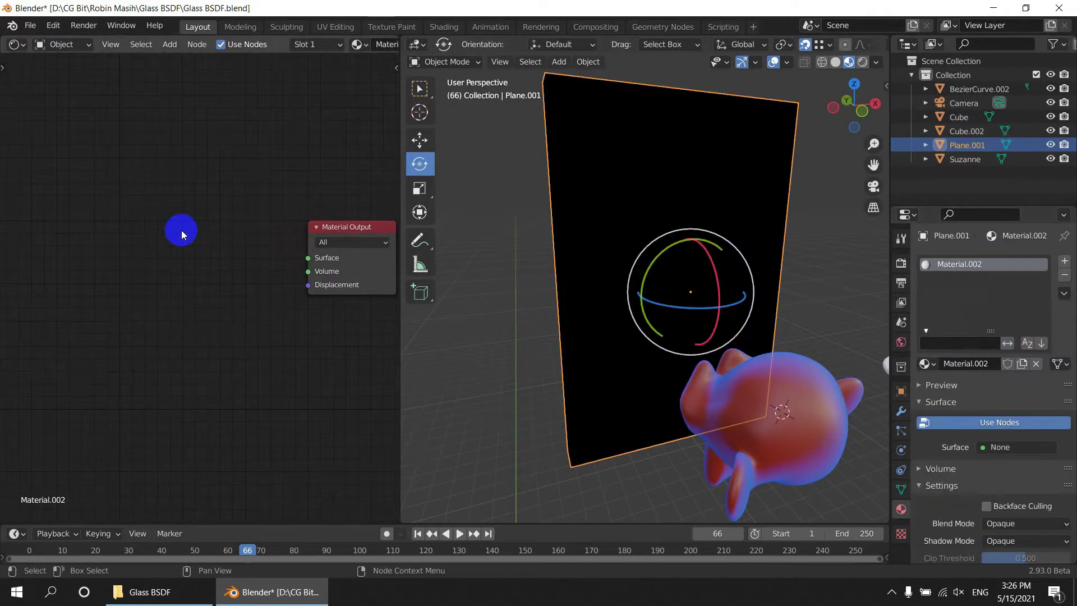
key(shift+a)
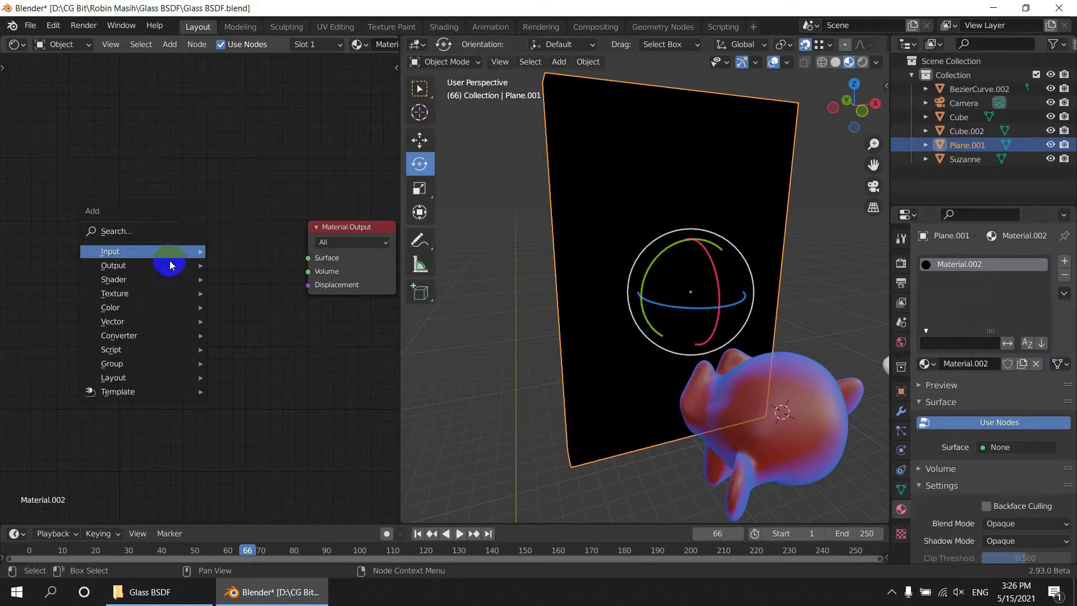
mouse_move(166, 281)
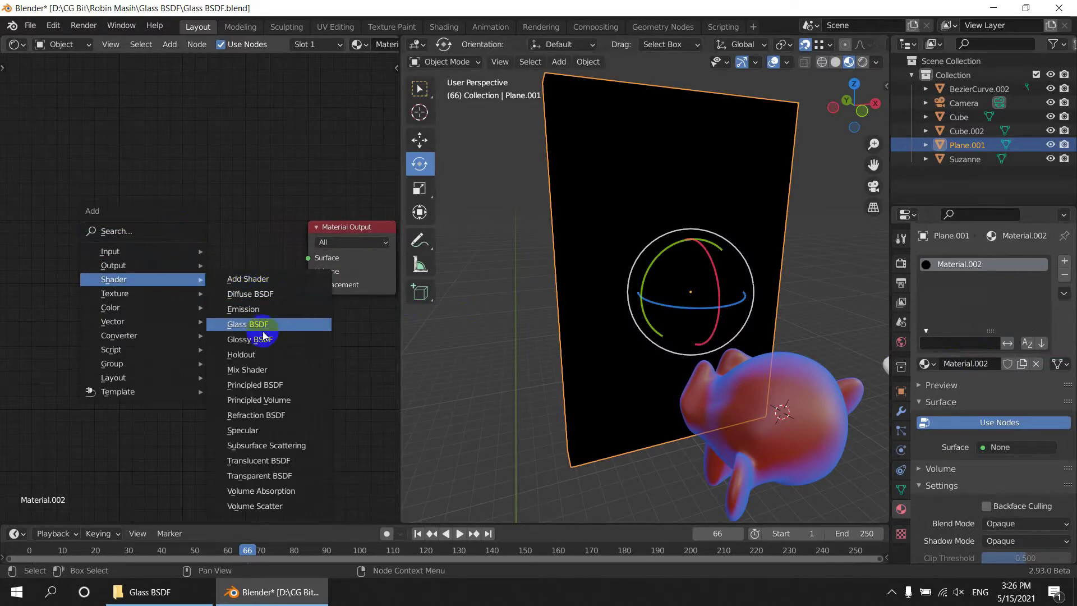
click(247, 325)
click(84, 233)
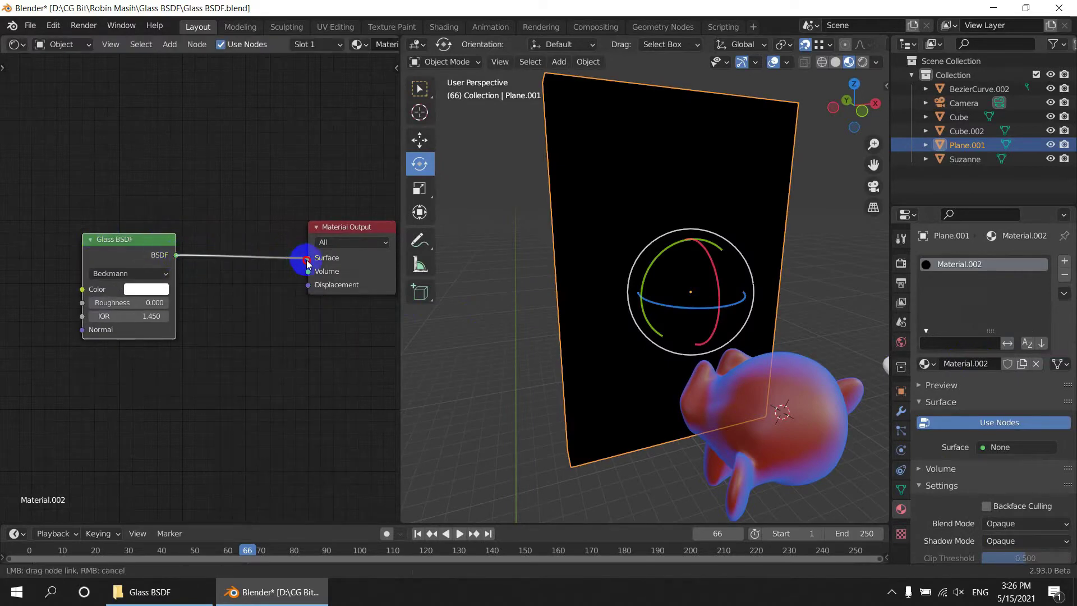
drag(308, 263, 308, 258)
Show the viewport in rendered shading and set the render engine to Cycles with GPU Compute as the device
mouse_move(669, 309)
middle_down()
mouse_move(702, 280)
mouse_move(685, 308)
middle_up()
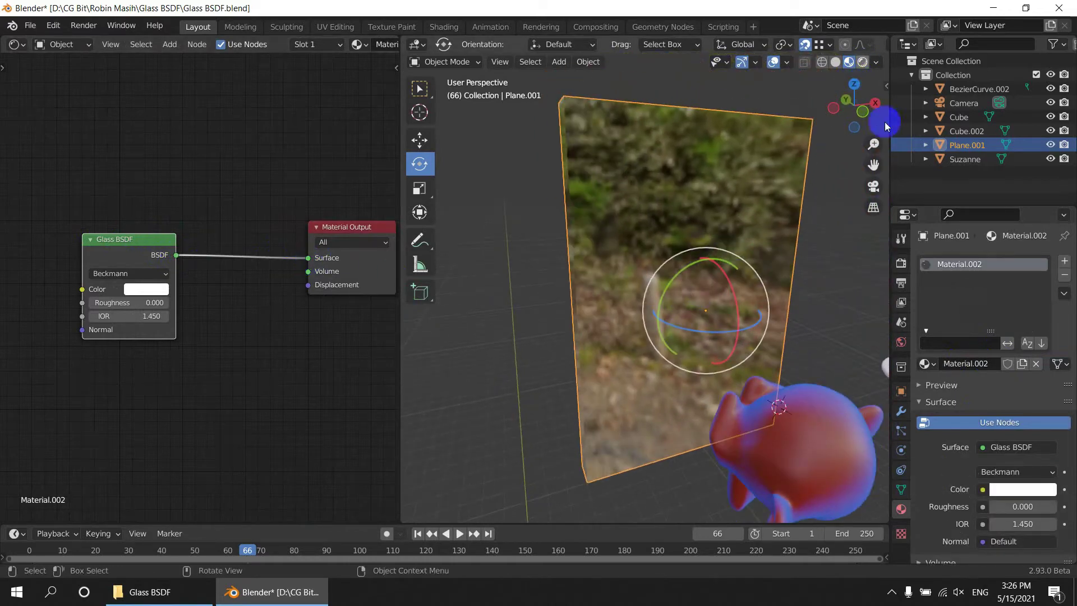
drag(886, 126, 690, 285)
click(979, 271)
click(902, 261)
click(995, 262)
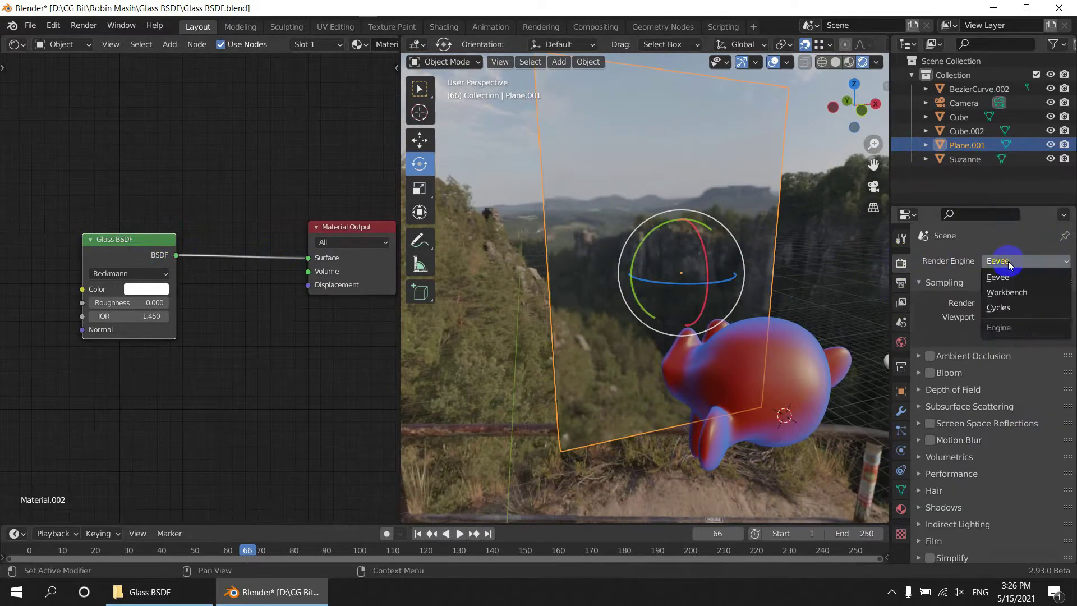
click(1011, 307)
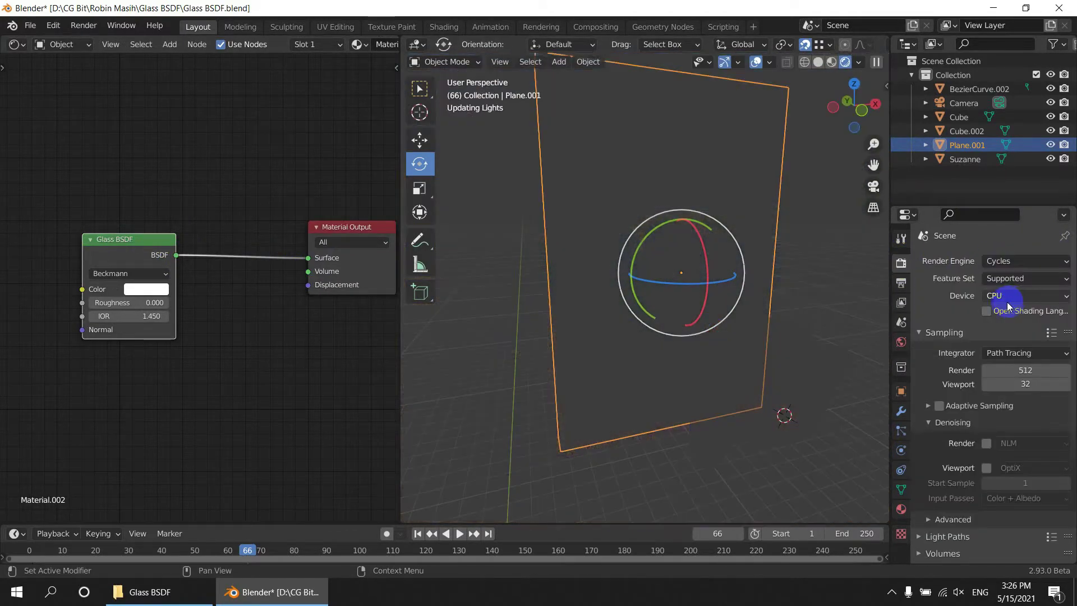
click(1007, 296)
click(1005, 327)
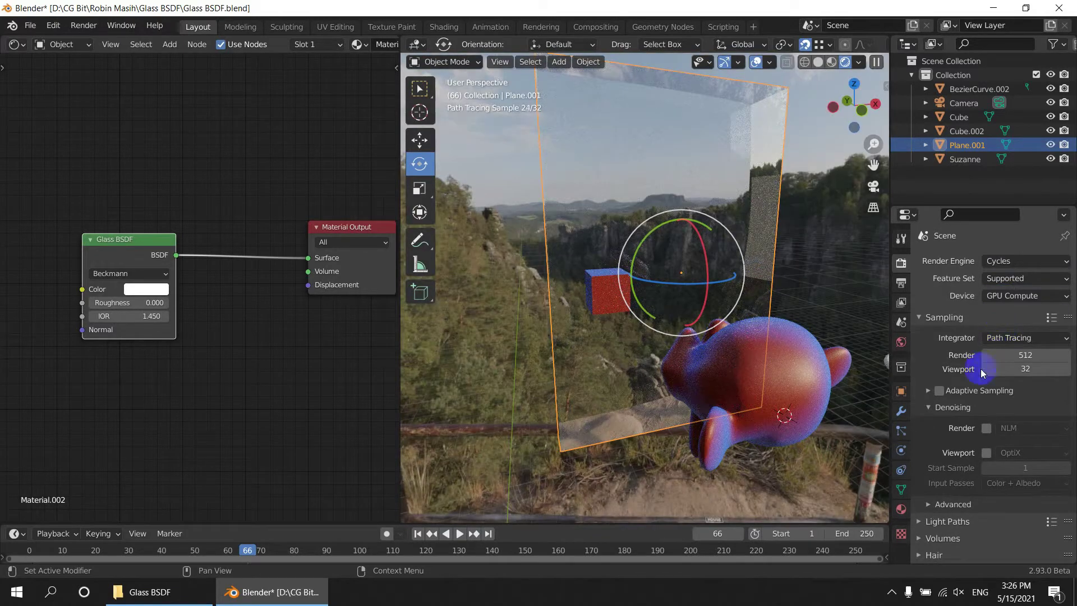
Enable viewport denoising with the OptiX denoiser
click(1007, 454)
click(1021, 454)
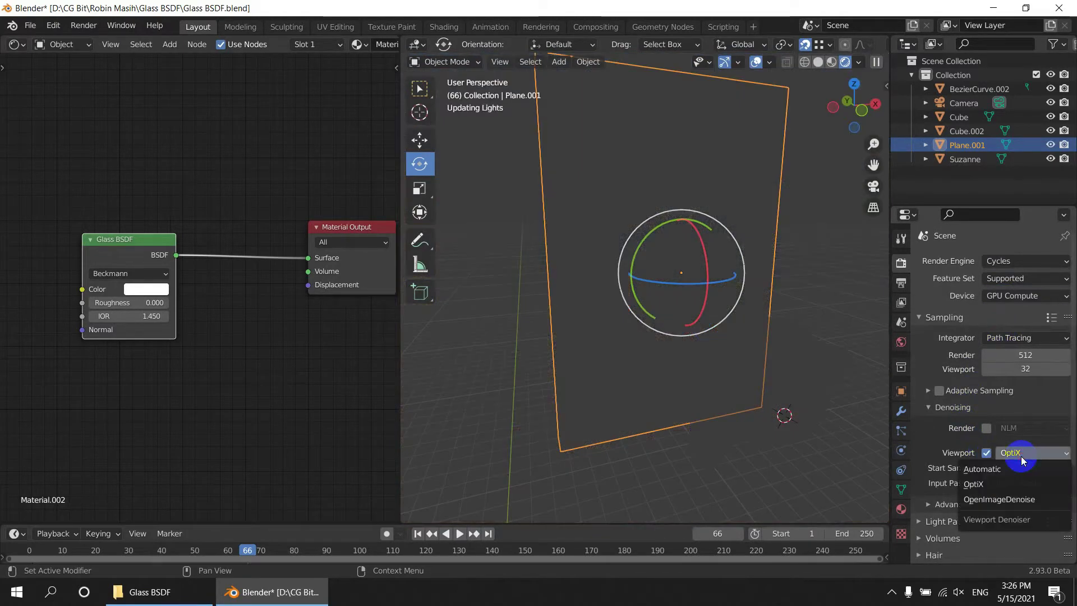
click(942, 447)
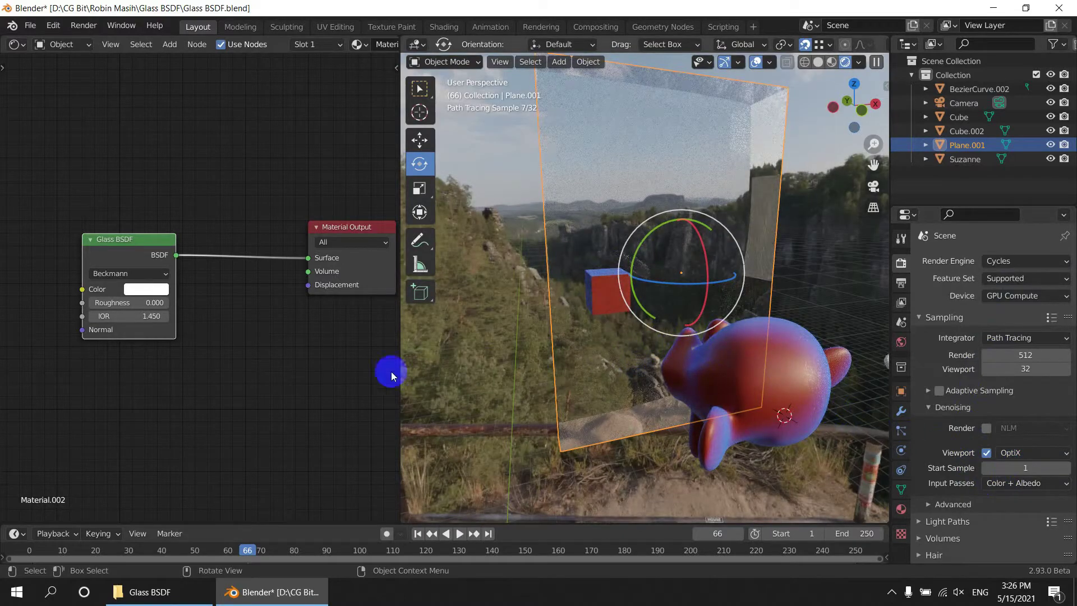
Lower the Glass BSDF's IOR to 1.050 to preview weaker refraction through the panel
scroll(277, 327, up, 3)
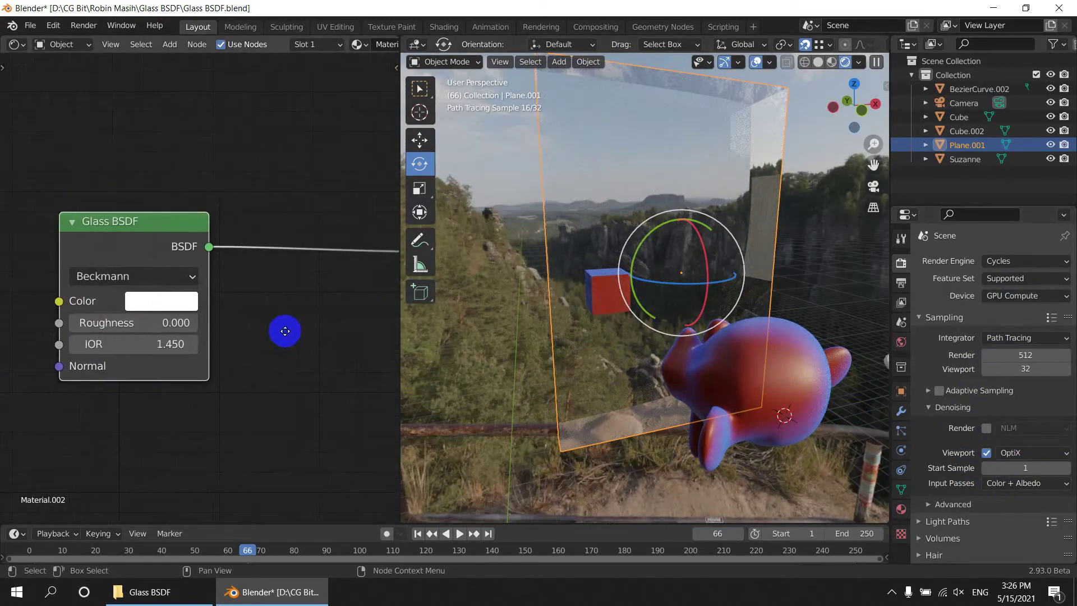
scroll(236, 343, up, 1)
mouse_move(631, 333)
middle_down()
mouse_move(625, 356)
mouse_move(649, 319)
mouse_move(574, 247)
middle_up()
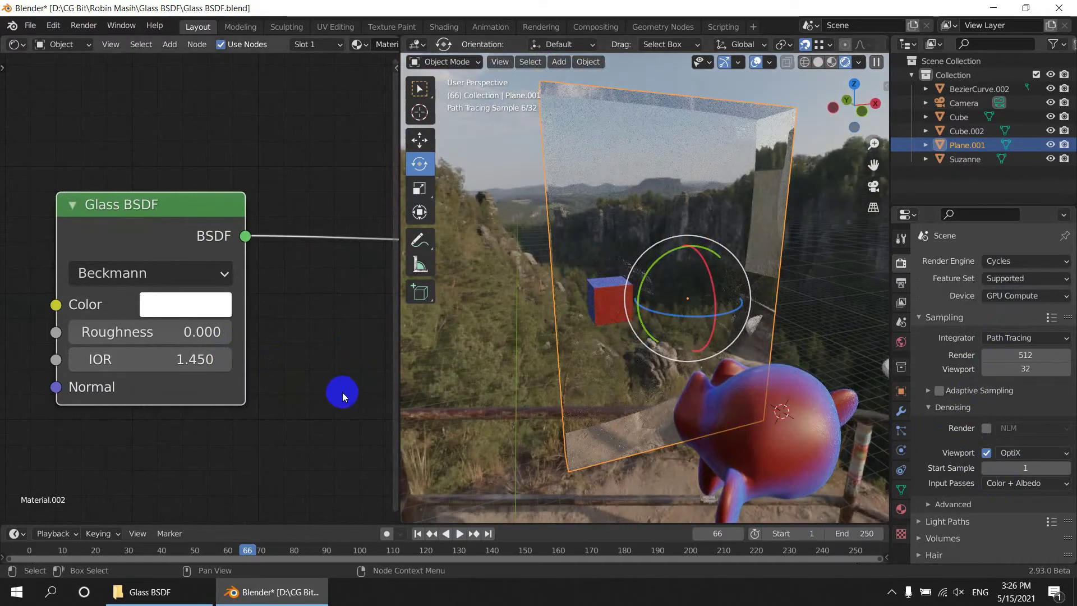
click(81, 363)
click(81, 364)
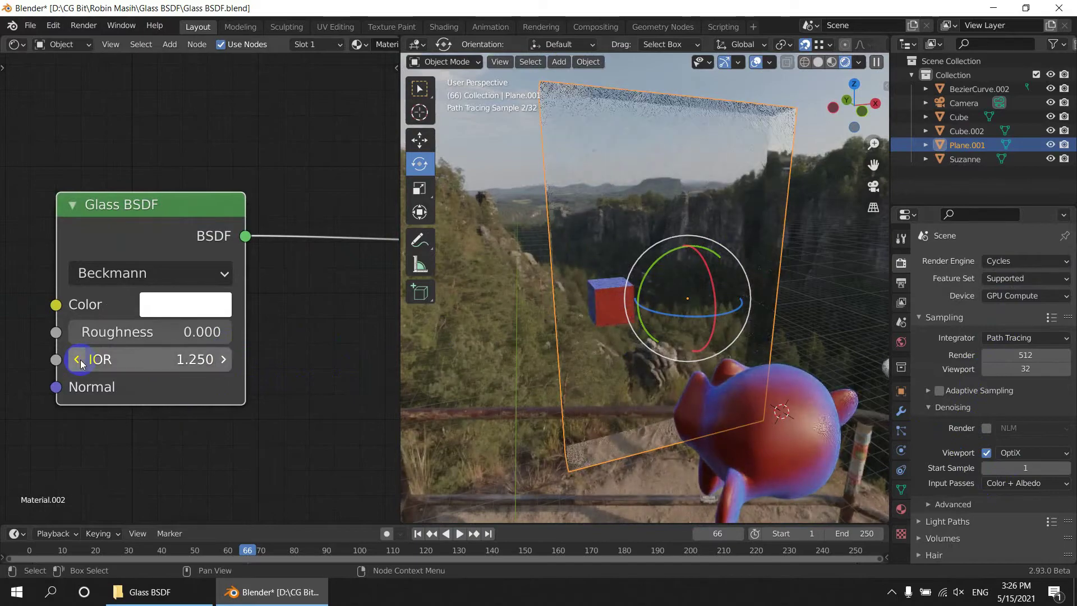
click(80, 363)
click(81, 363)
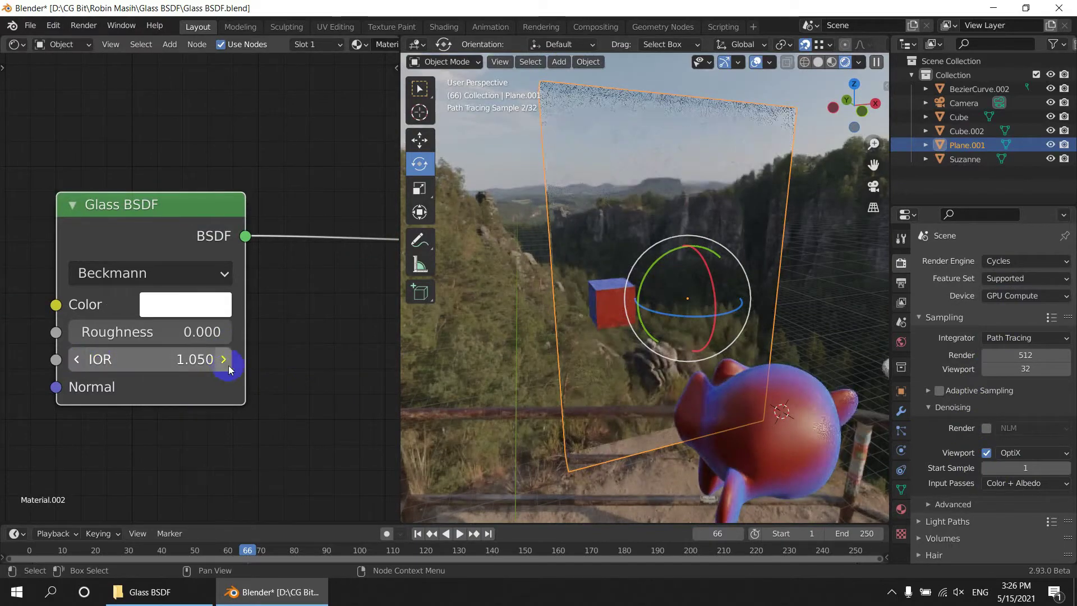
Raise the Glass BSDF's IOR to 2.250 and inspect the stronger distortion through the panel
click(226, 362)
click(226, 362)
click(226, 362)
click(224, 362)
click(224, 362)
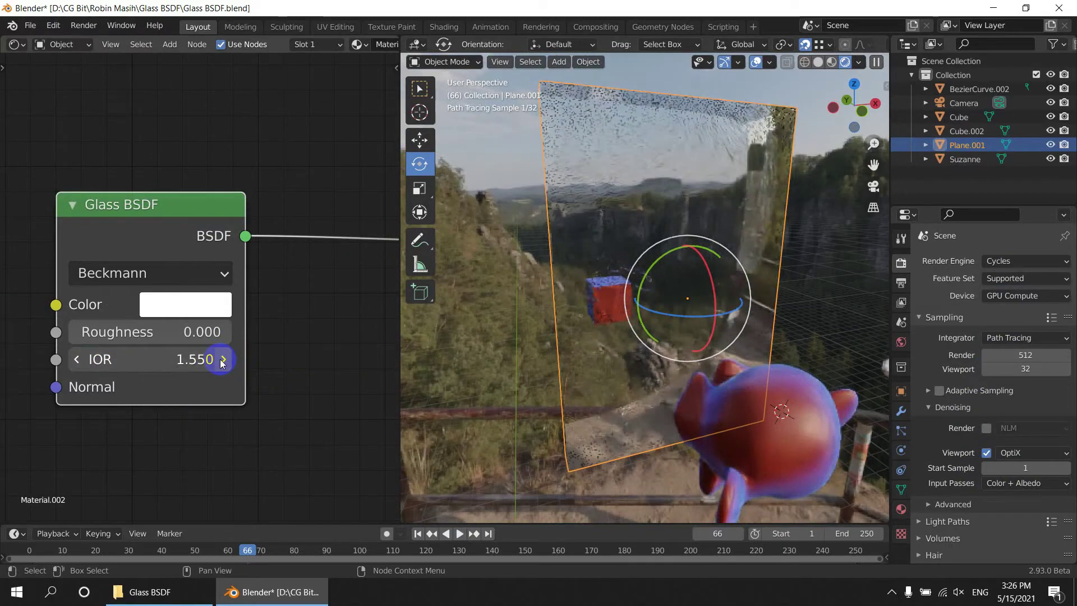
click(223, 362)
click(224, 362)
click(224, 362)
click(223, 362)
click(223, 362)
click(223, 361)
click(224, 362)
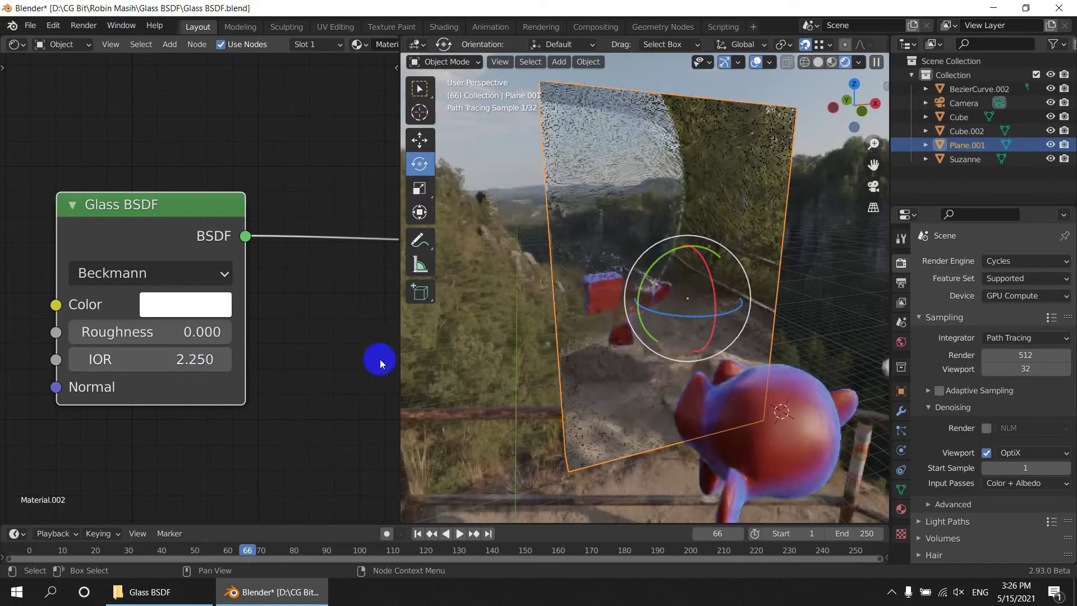
middle_drag(614, 305, 648, 331)
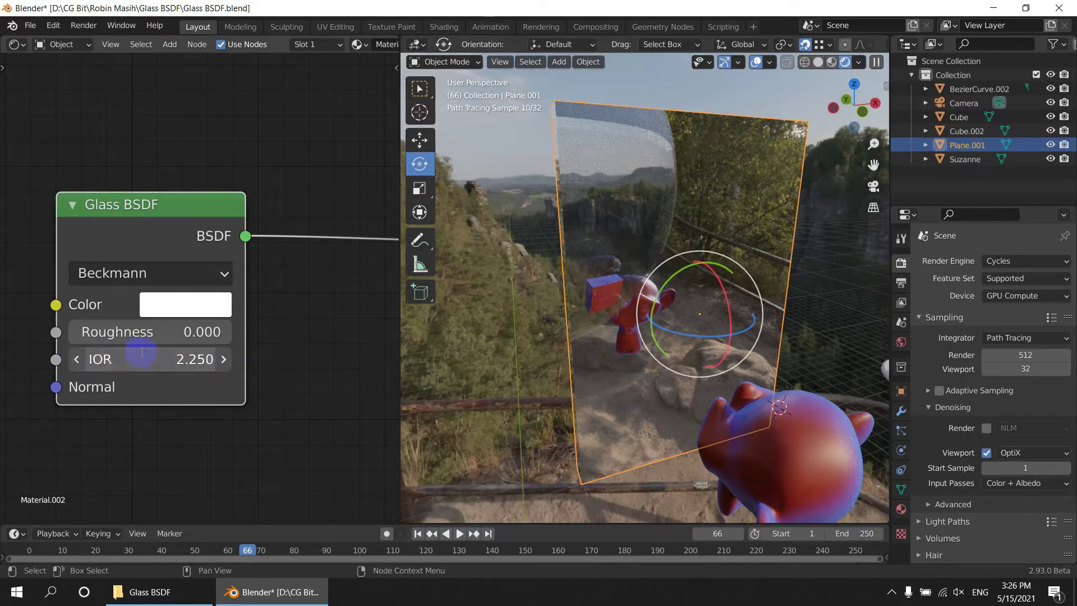
Set the Glass BSDF's IOR to 1.000 and view the cube through the panel from several angles
key(Return)
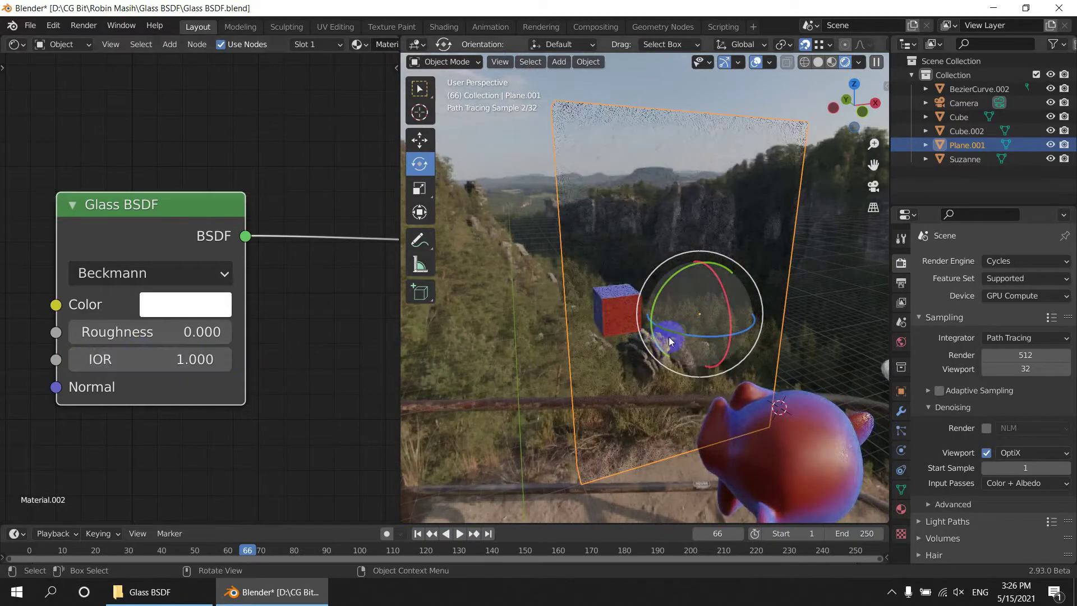
middle_drag(689, 342, 676, 336)
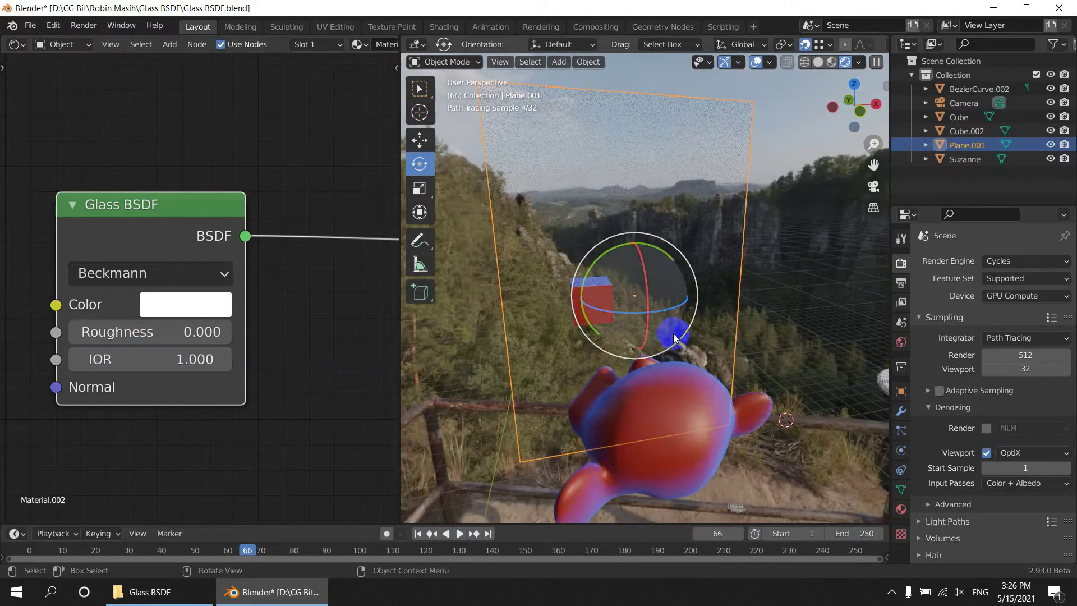
middle_drag(784, 348, 596, 271)
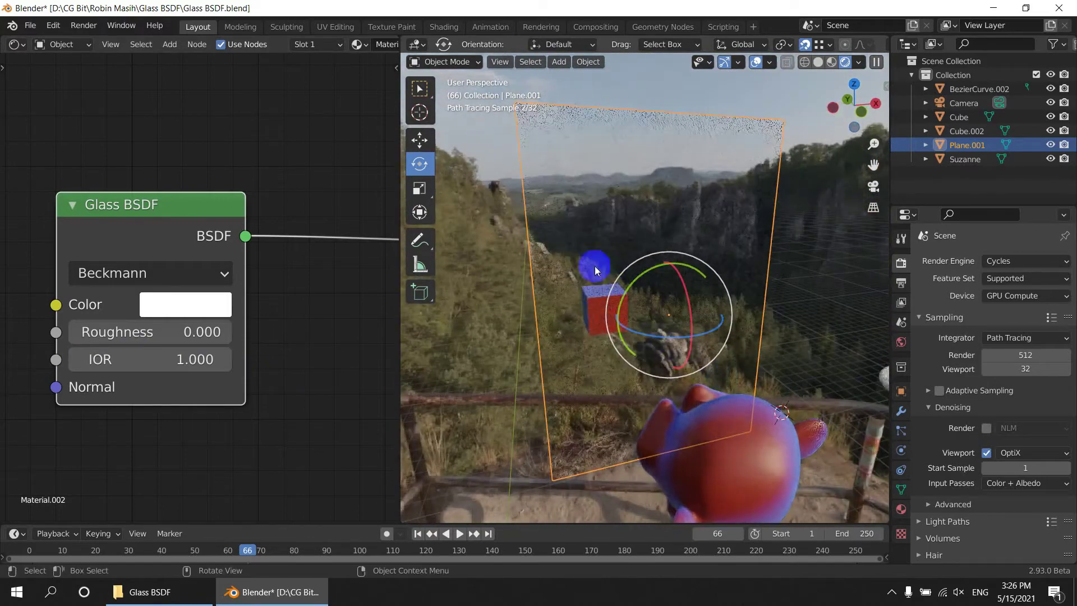
middle_drag(592, 221, 561, 230)
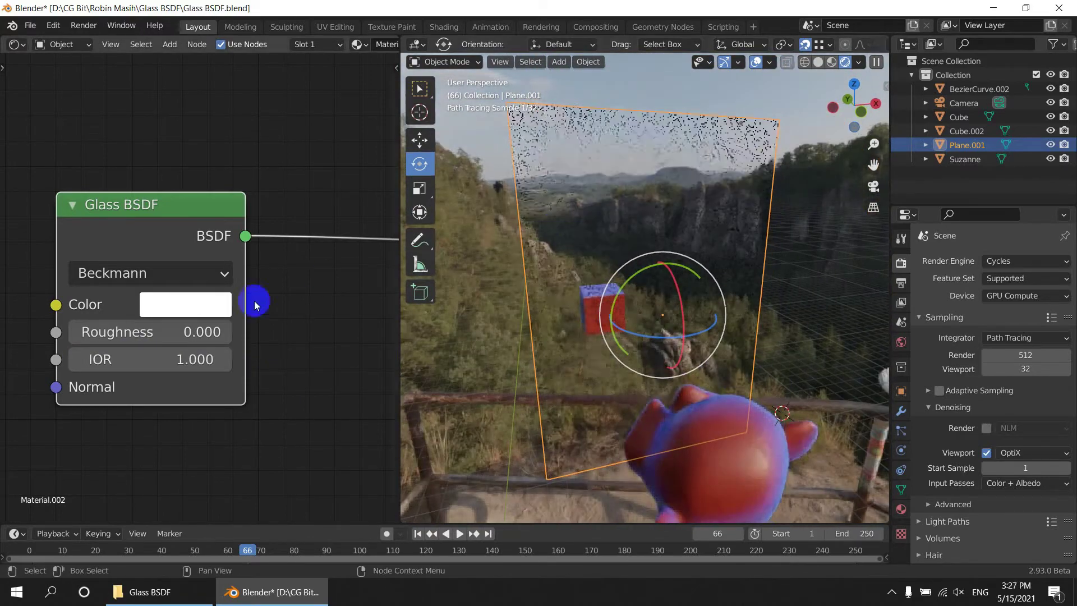
Lower the panel's Glass BSDF IOR to 0.300 and inspect the cube through the panel
click(78, 359)
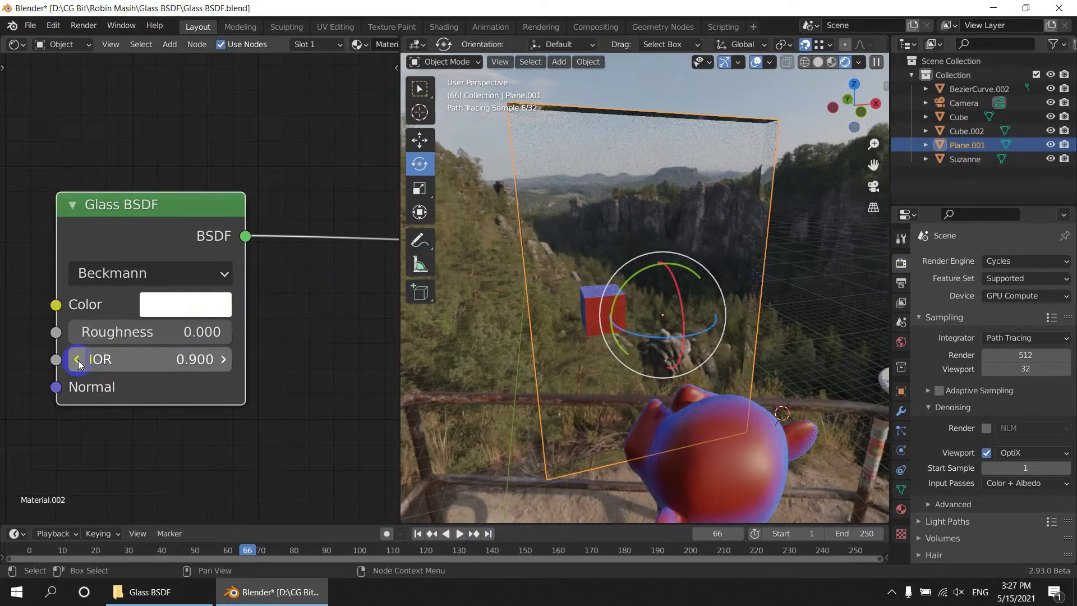
click(78, 360)
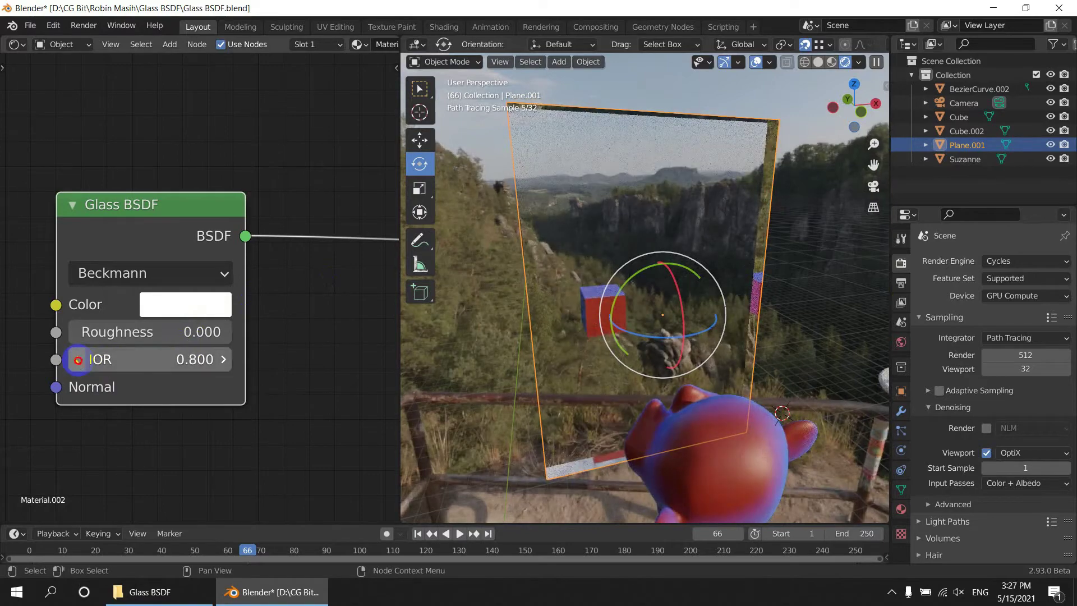
click(78, 360)
click(78, 360)
click(78, 359)
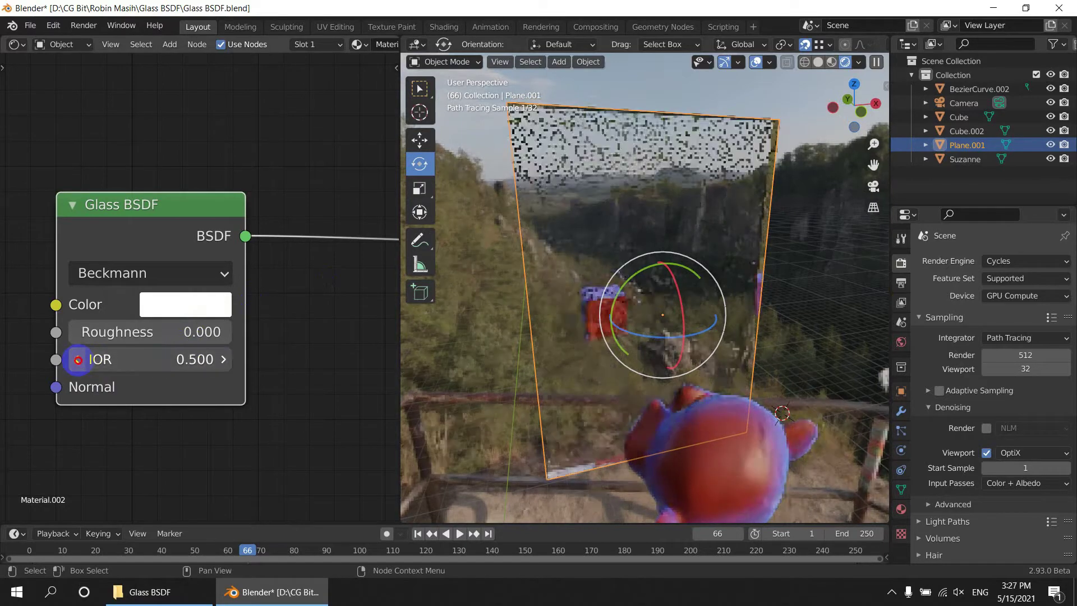
click(78, 360)
click(78, 360)
scroll(586, 373, up, 3)
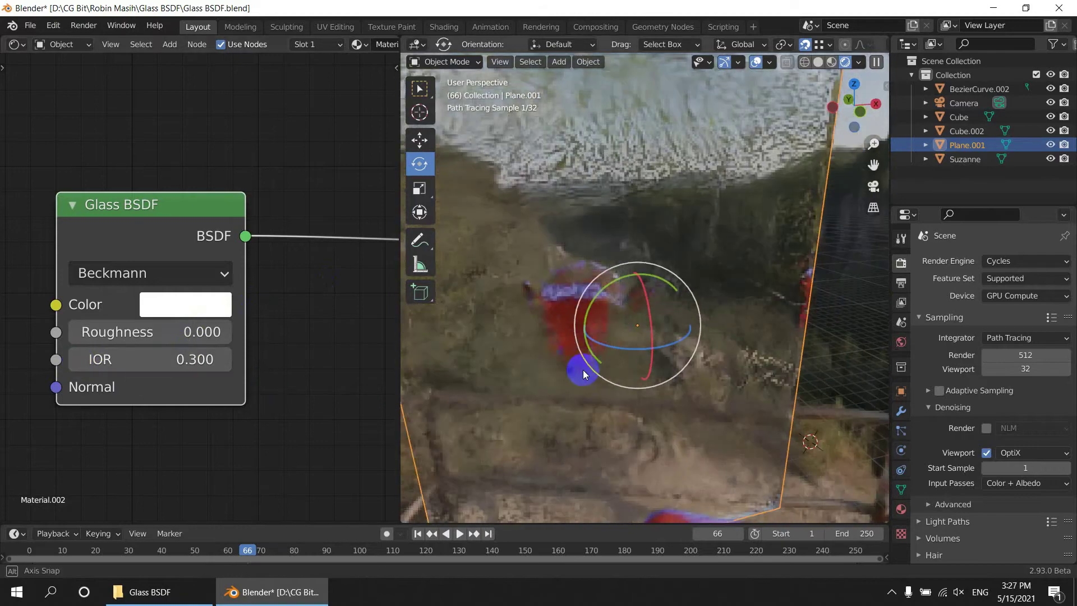
middle_drag(583, 374, 640, 288)
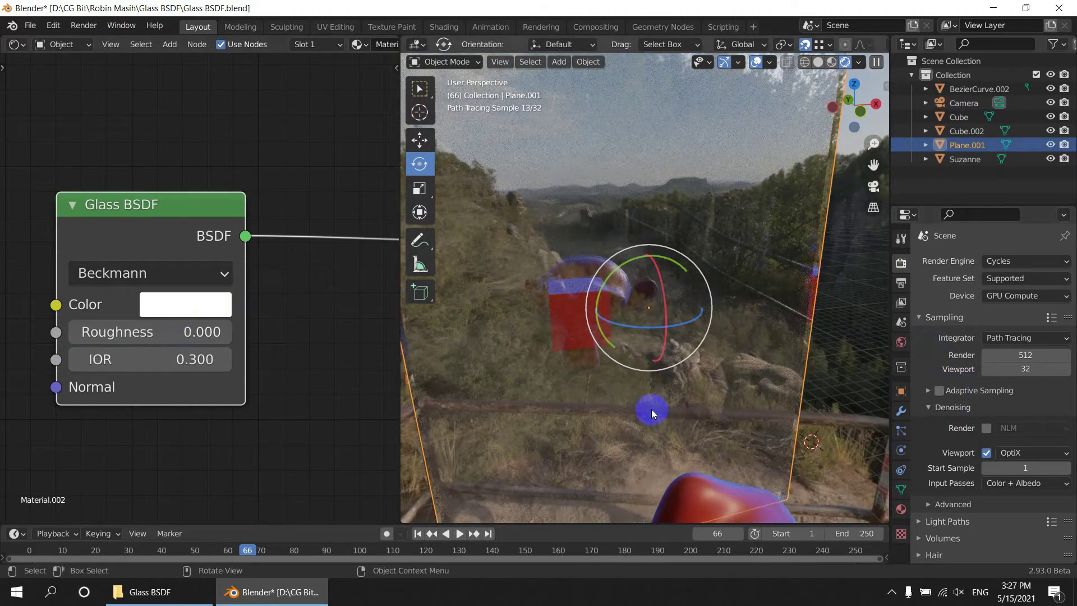
scroll(647, 379, down, 3)
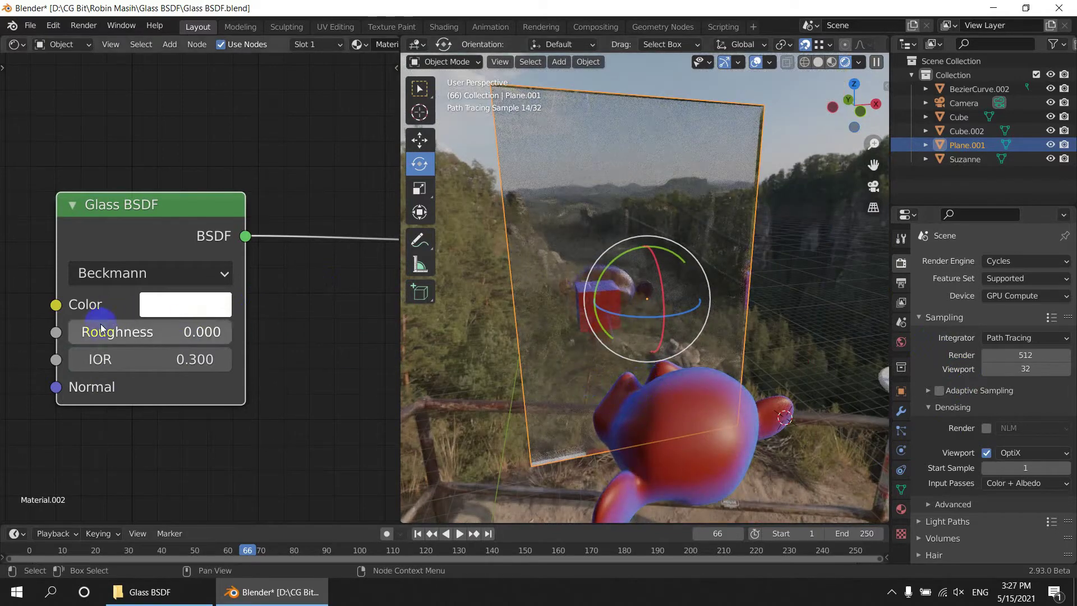
Set the panel's Glass BSDF IOR to 0.000 and examine the mirror-like reflection of the monkey head from several angles
click(76, 360)
click(76, 360)
click(77, 360)
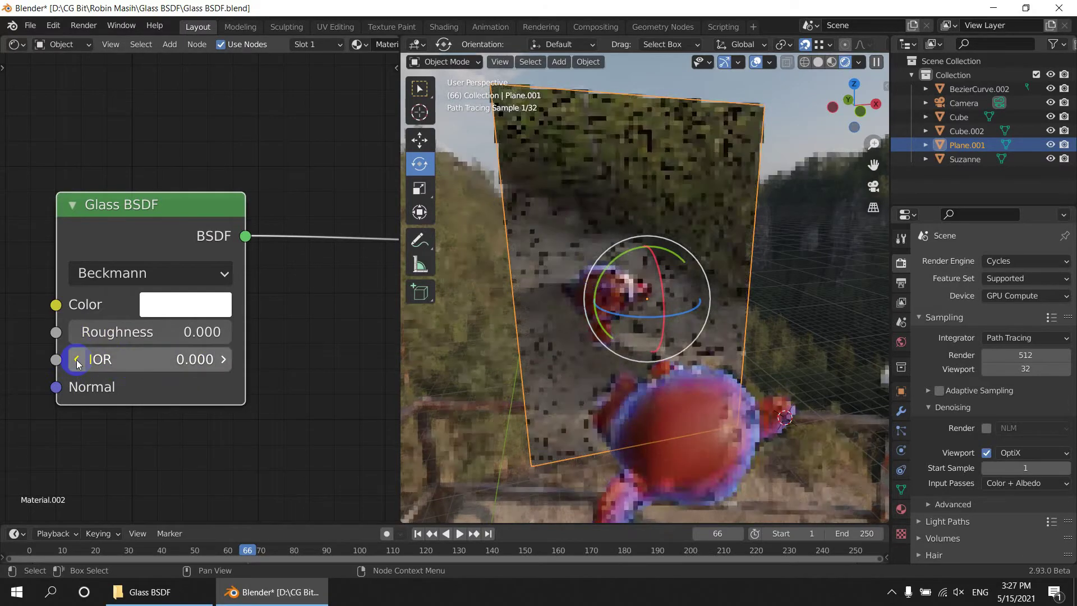
middle_drag(693, 356, 682, 348)
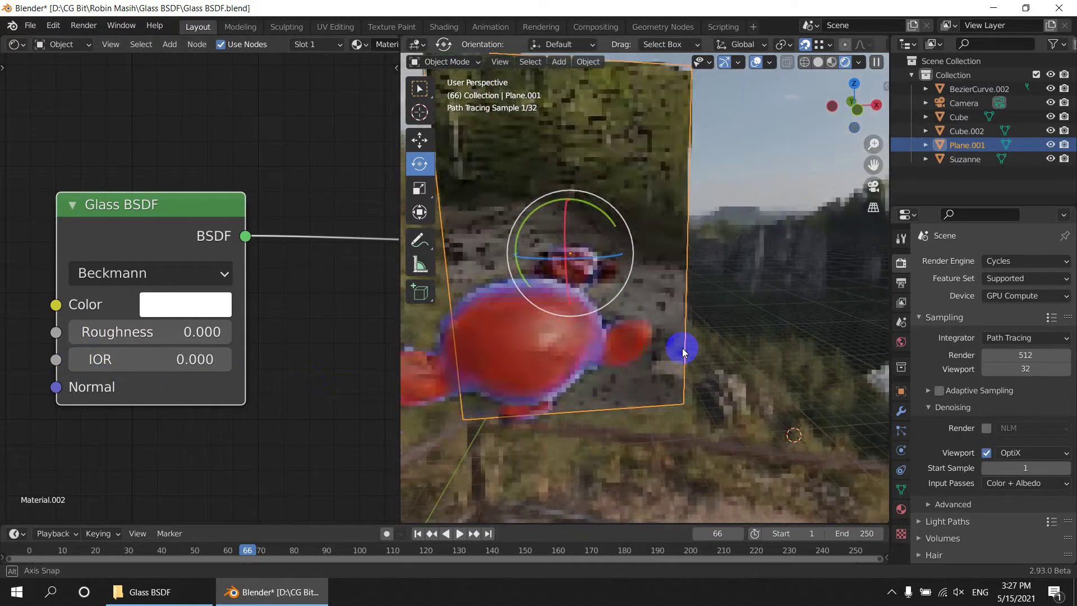
scroll(683, 354, down, 2)
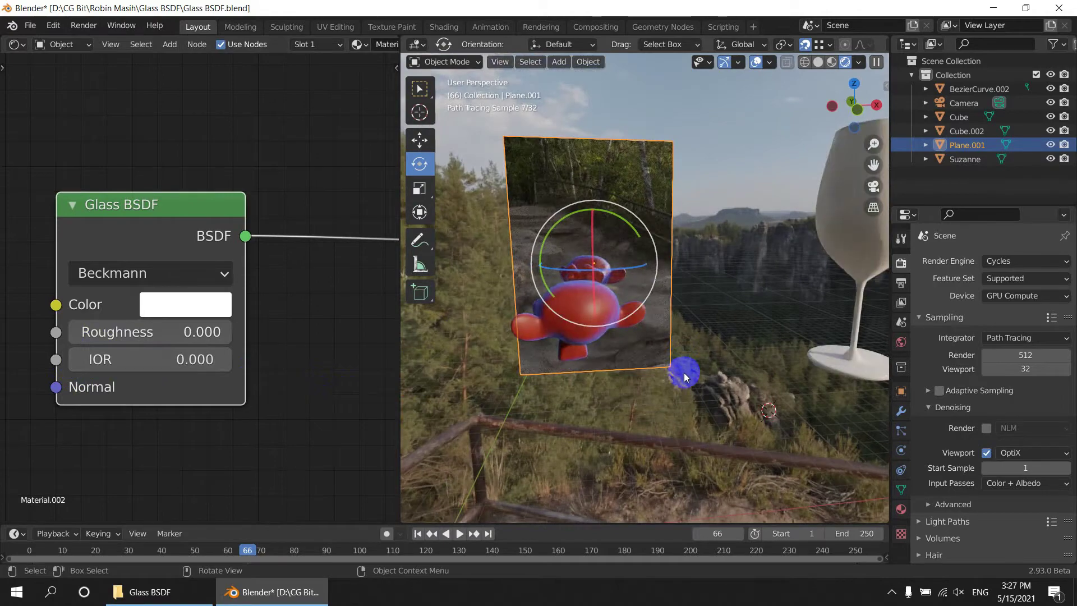
scroll(673, 374, up, 3)
middle_drag(682, 365, 712, 378)
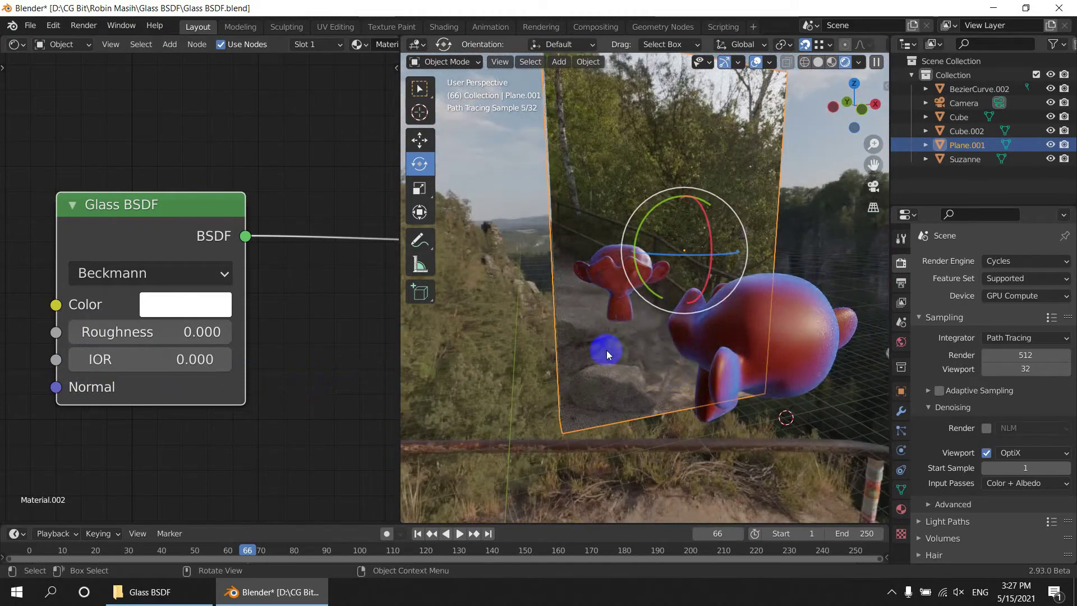
Select the wine glass and apply smooth shading to it
shift+middle_drag(608, 353, 668, 328)
scroll(668, 328, up, 3)
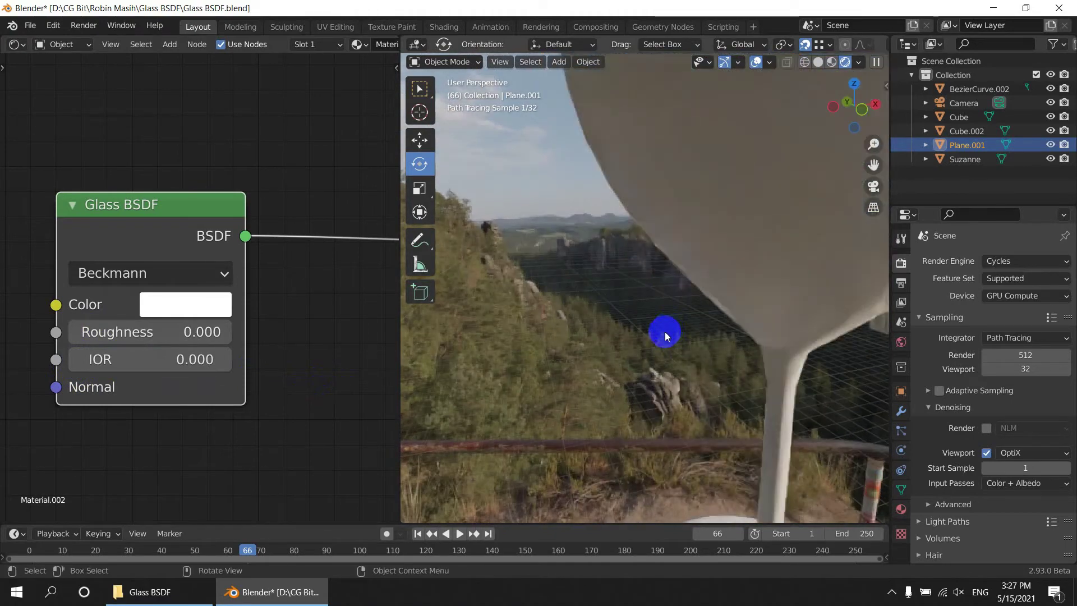
scroll(679, 339, down, 5)
click(702, 215)
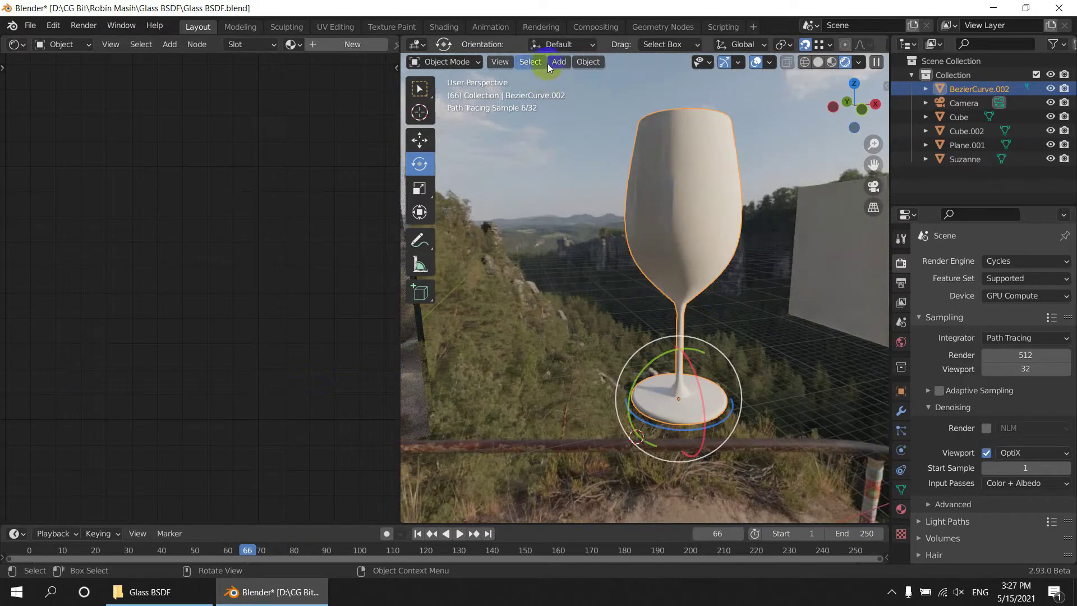
click(588, 62)
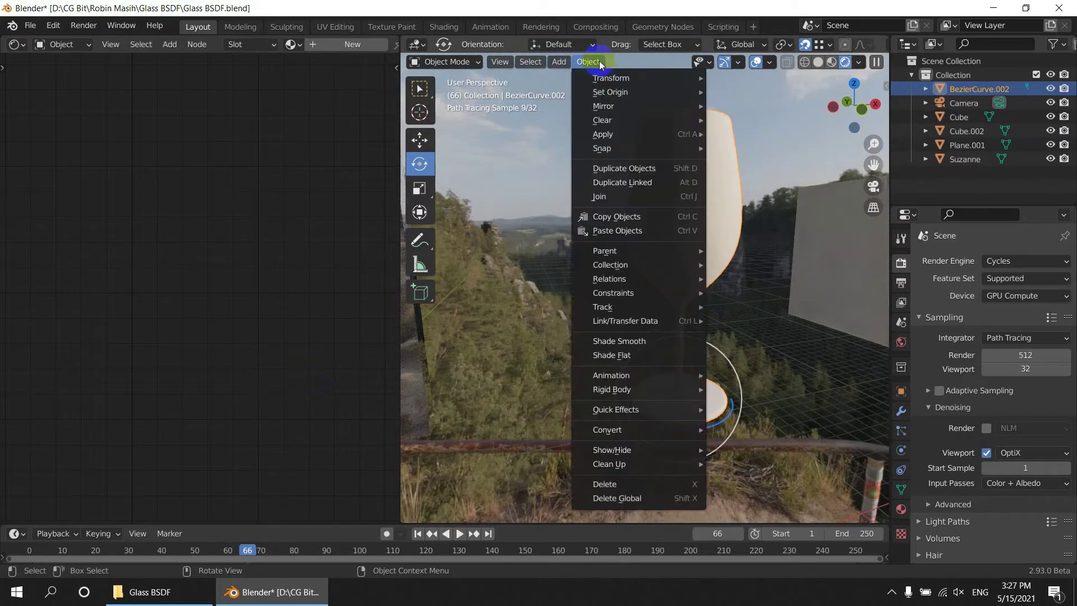
click(644, 341)
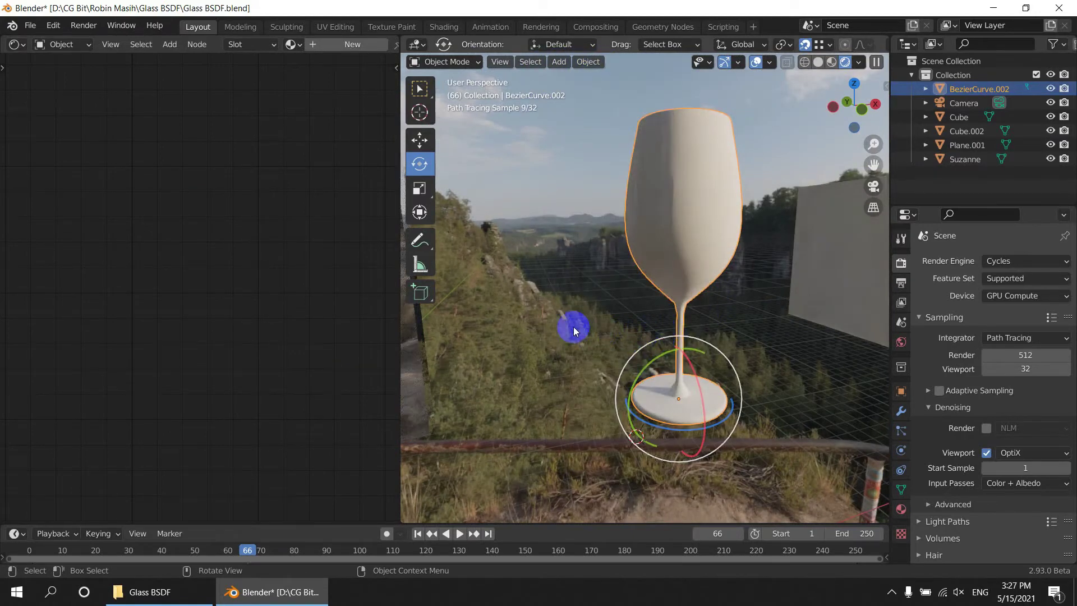
Create a new material for the wine glass and frame its output node in the shader editor
click(901, 509)
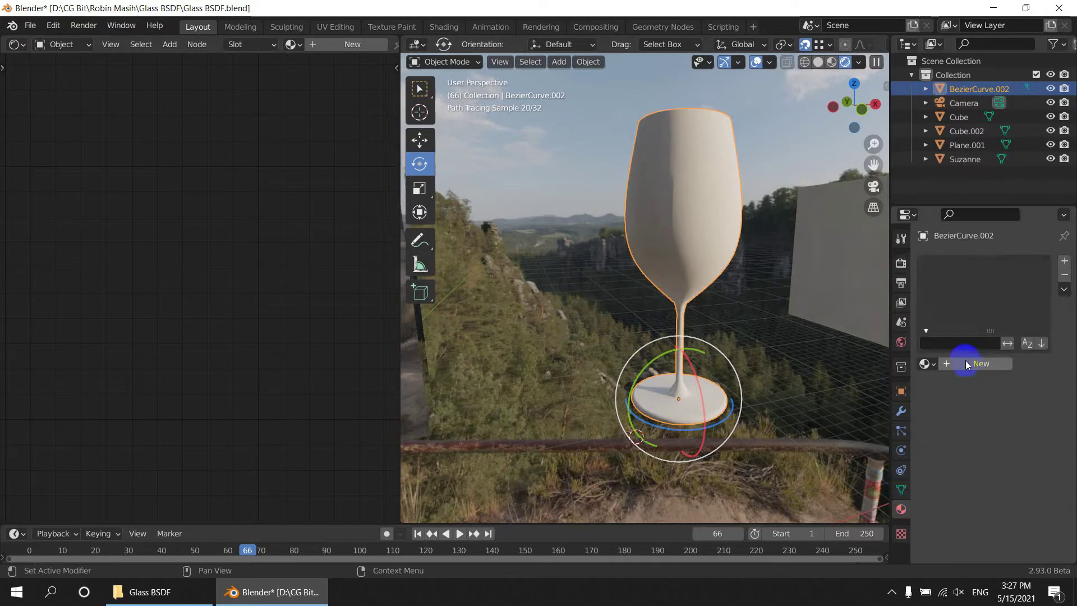
click(965, 364)
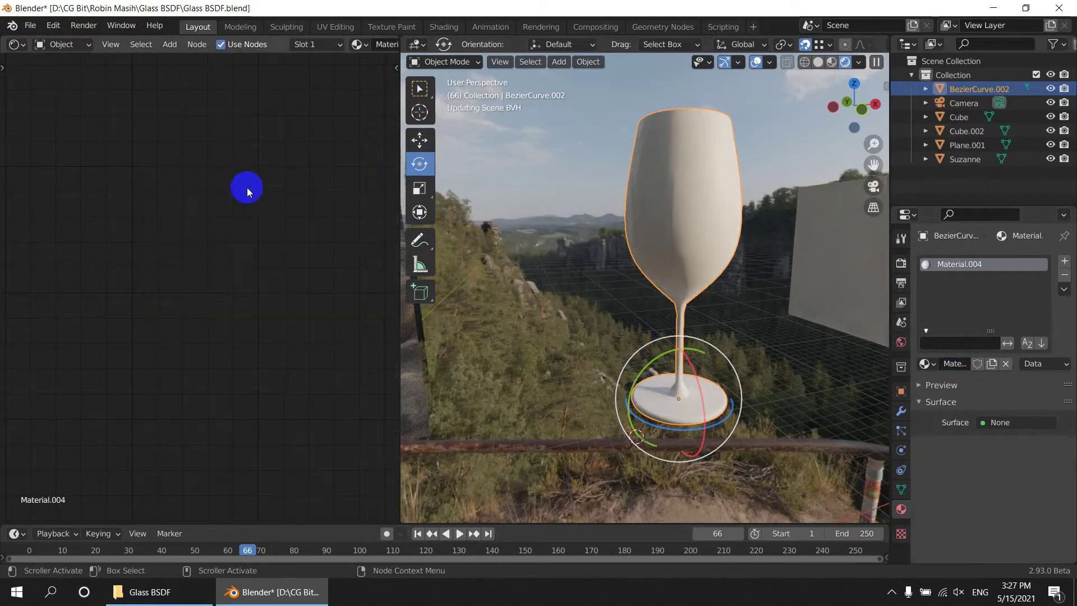
key(Home)
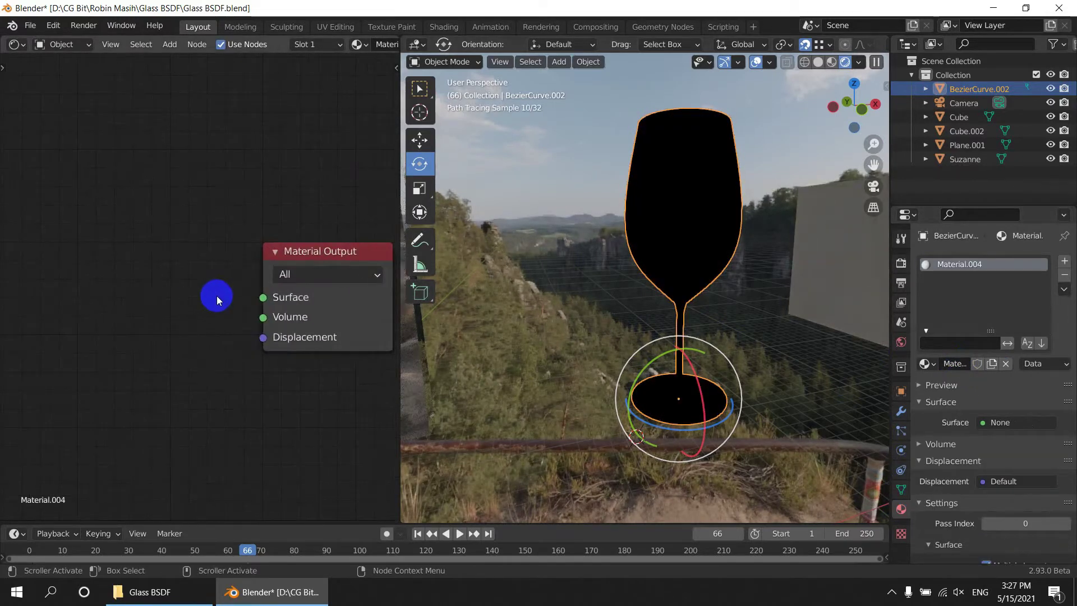
scroll(217, 295, up, 2)
Add a Glass BSDF shader to the wine glass material and connect it to the Material Output's Surface input
key(shift+a)
mouse_move(164, 302)
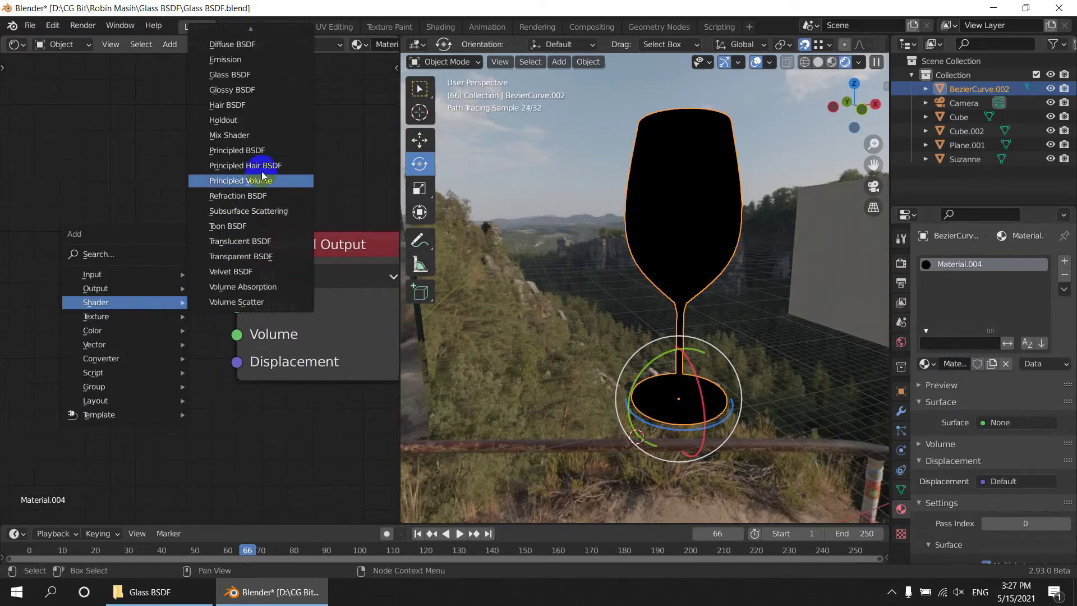
click(263, 75)
click(76, 240)
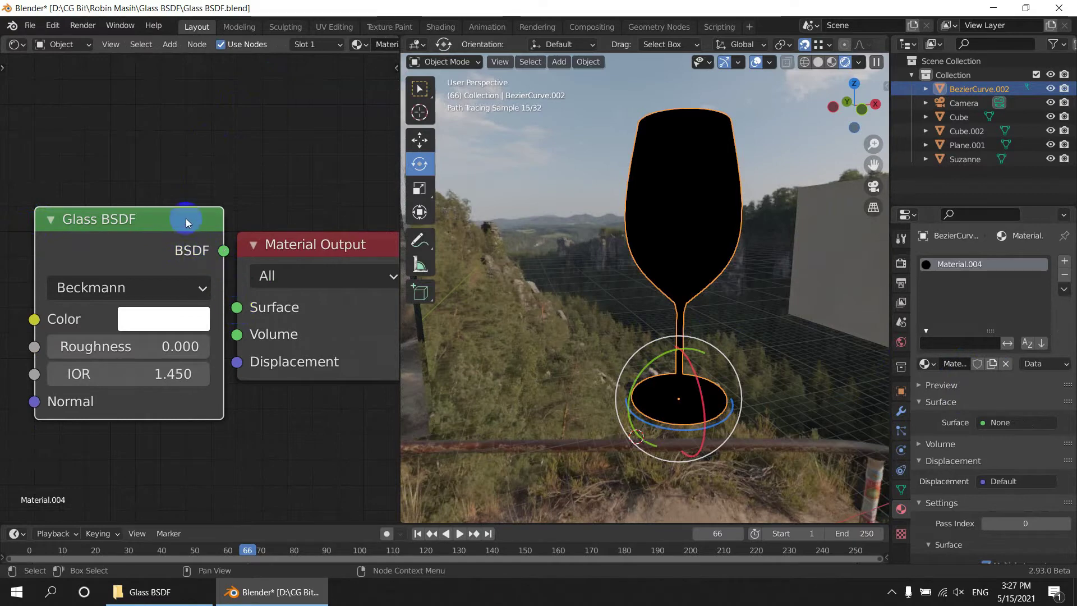
drag(187, 223, 158, 260)
drag(237, 308, 236, 308)
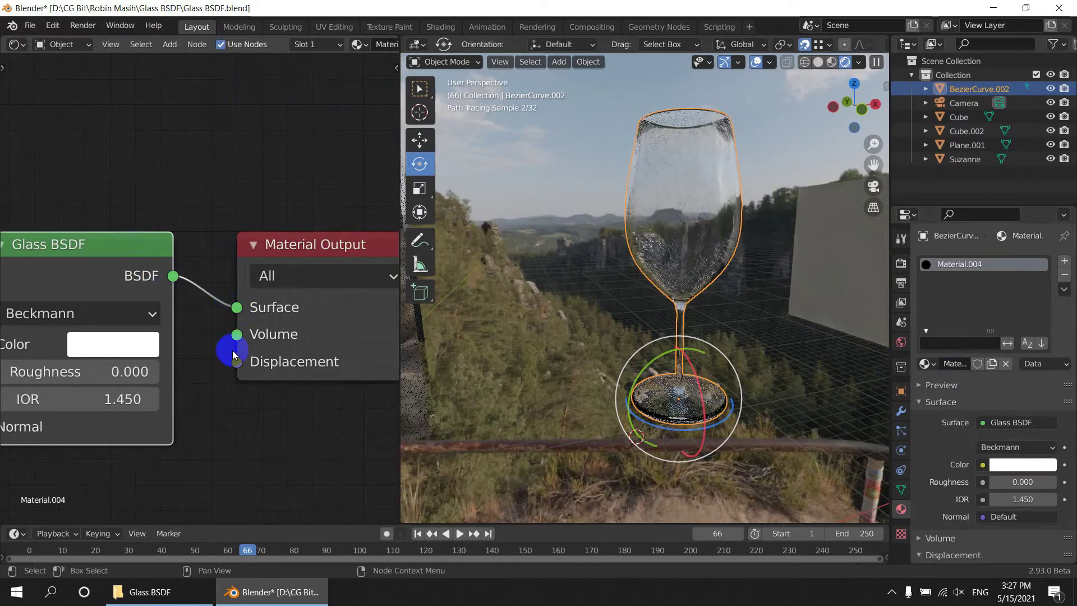
Lower the wine glass's IOR to 1.250 to compare refraction in its base, and restore it to 1.450
scroll(706, 432, up, 4)
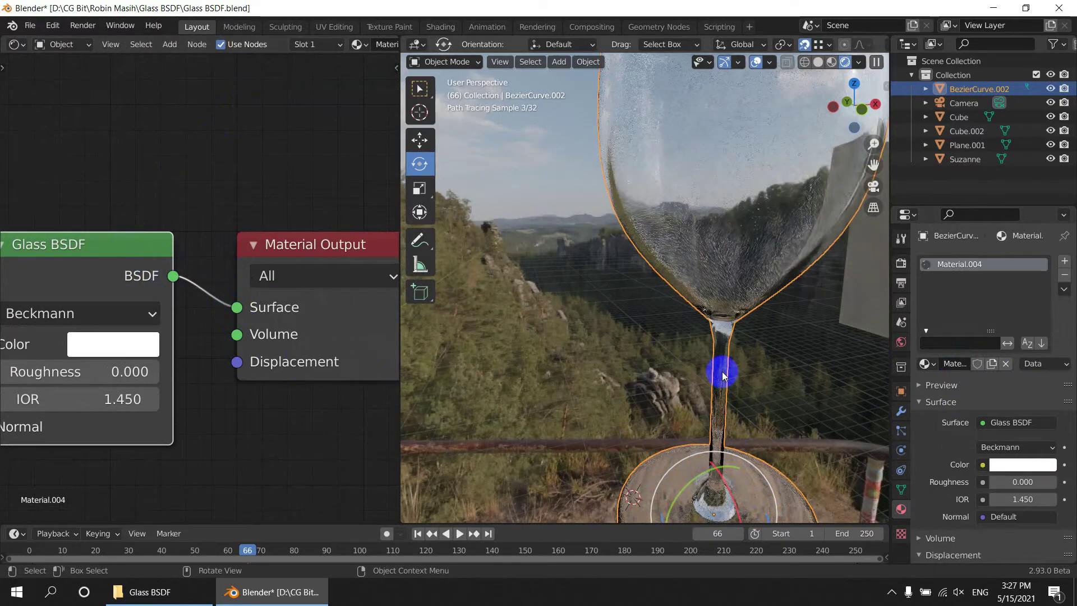
mouse_move(685, 379)
middle_down()
mouse_move(671, 365)
mouse_move(722, 446)
mouse_move(709, 429)
mouse_move(674, 461)
mouse_move(680, 433)
mouse_move(742, 454)
middle_up()
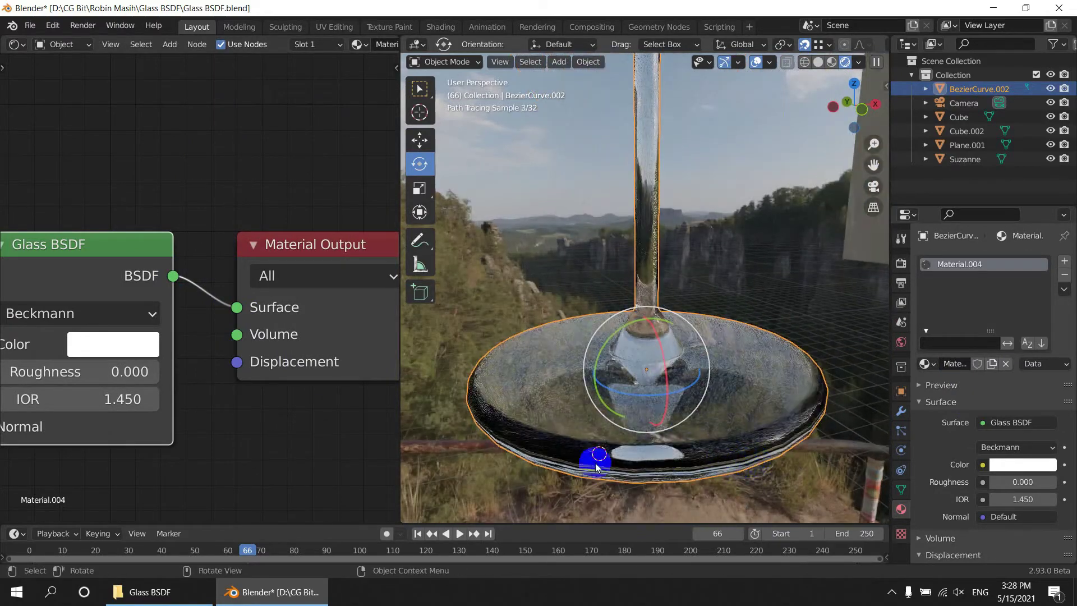
drag(70, 267, 145, 276)
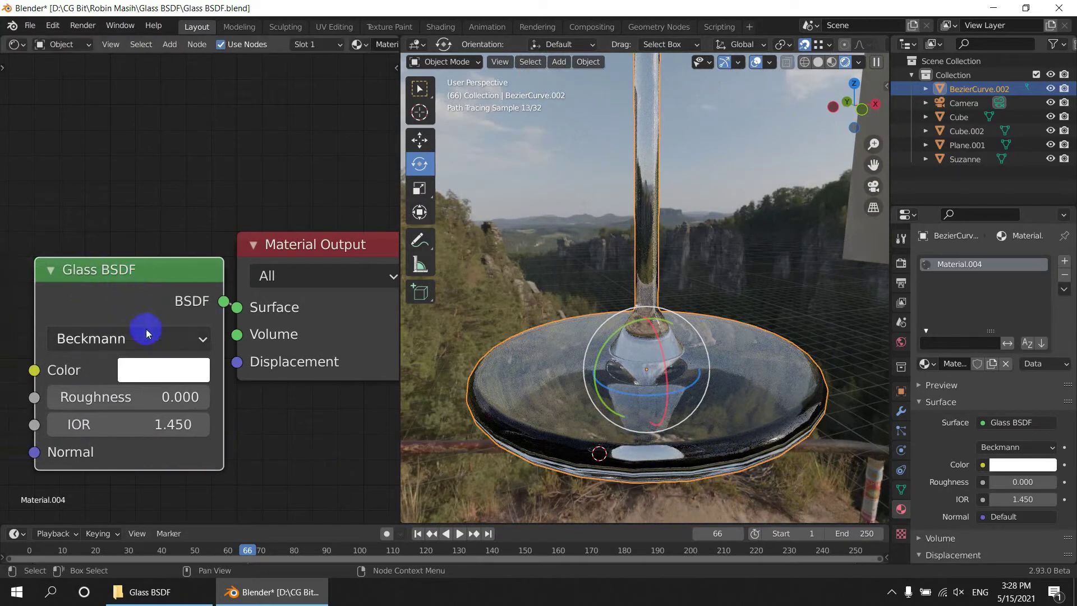
scroll(146, 424, down, 1)
click(75, 405)
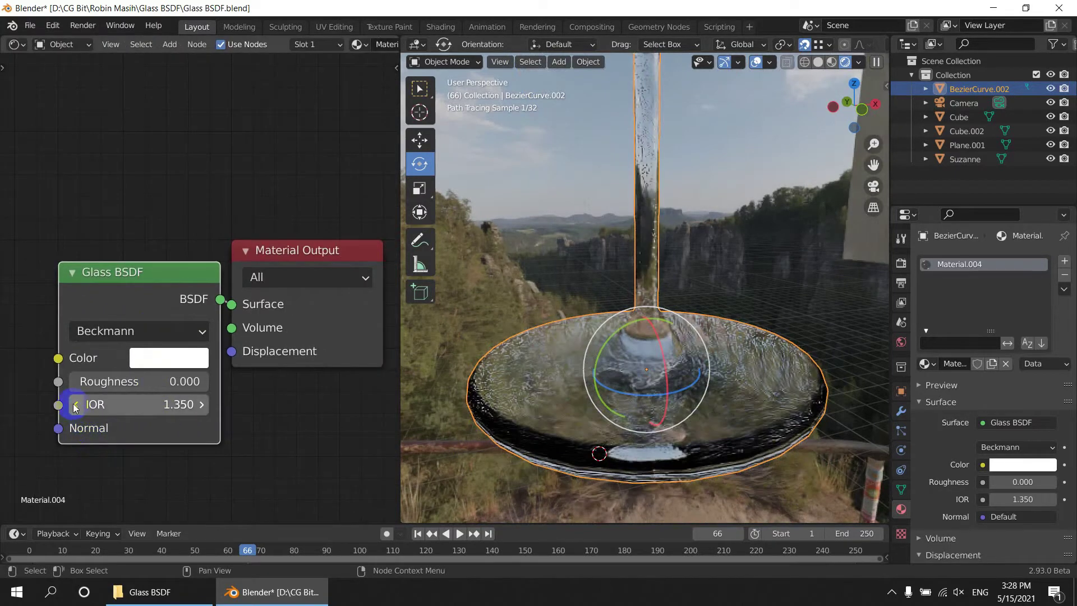
click(75, 405)
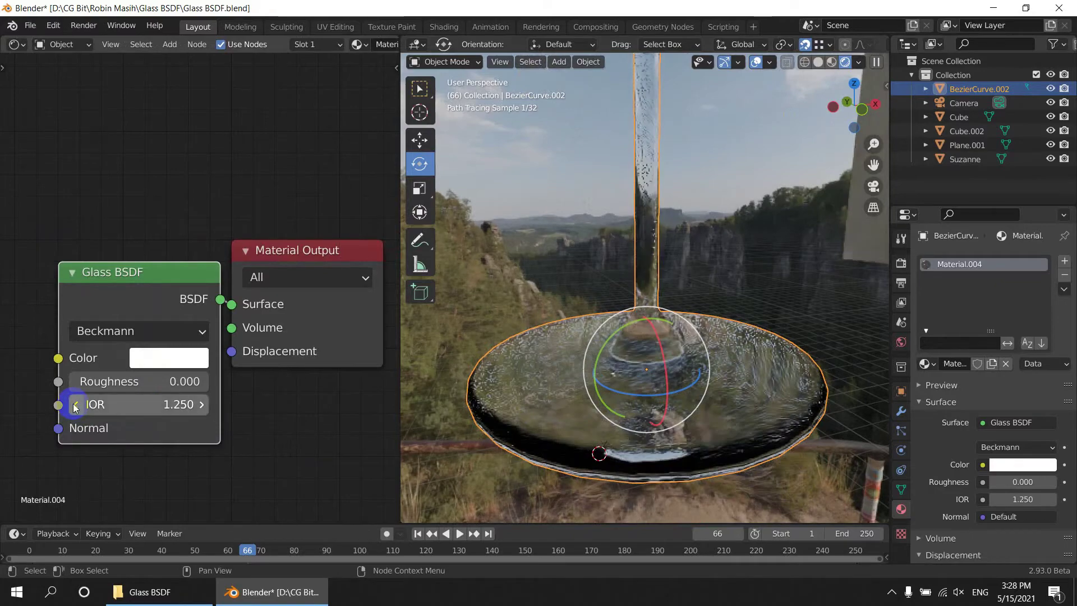
click(202, 405)
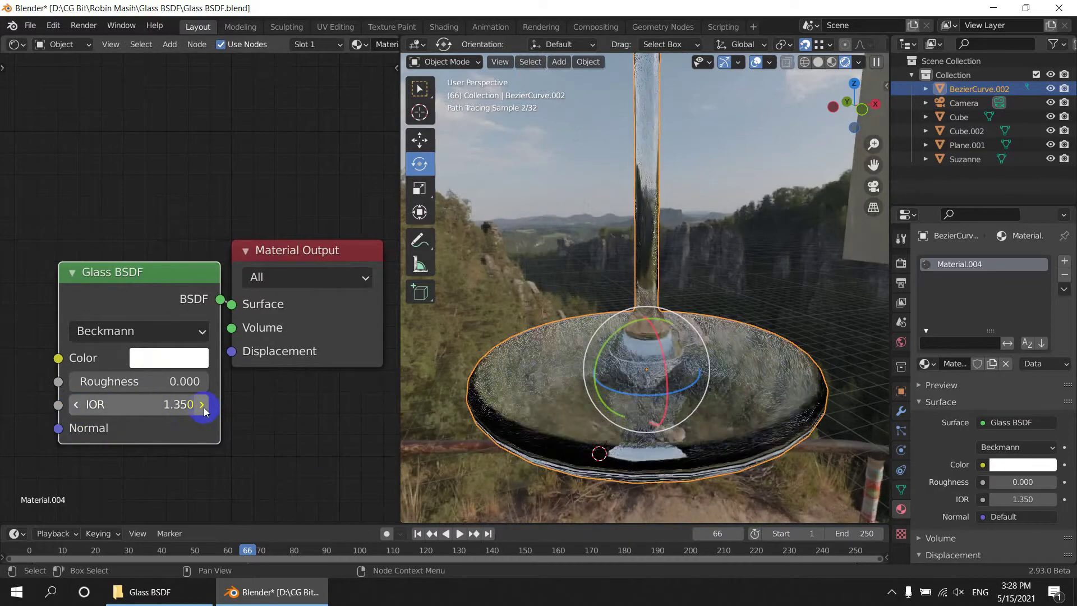
click(203, 405)
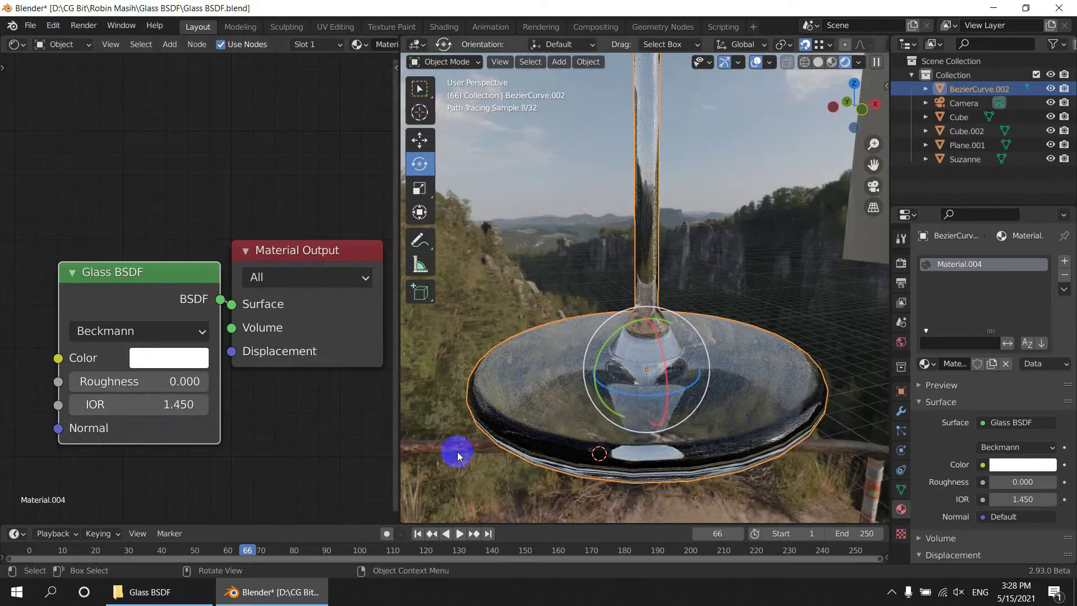
Tint the wine glass green by setting its Glass BSDF color to hue 0.341, saturation 0.908 and value 1.000
scroll(651, 322, down, 3)
mouse_move(651, 322)
middle_down()
mouse_move(661, 316)
mouse_move(659, 342)
middle_up()
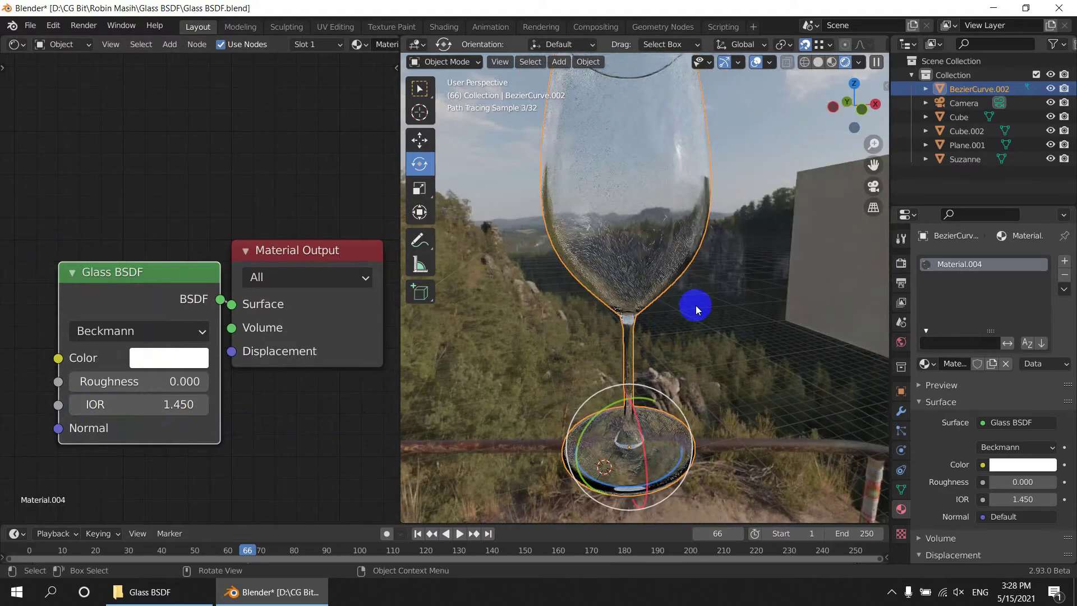
click(170, 356)
drag(163, 283, 142, 282)
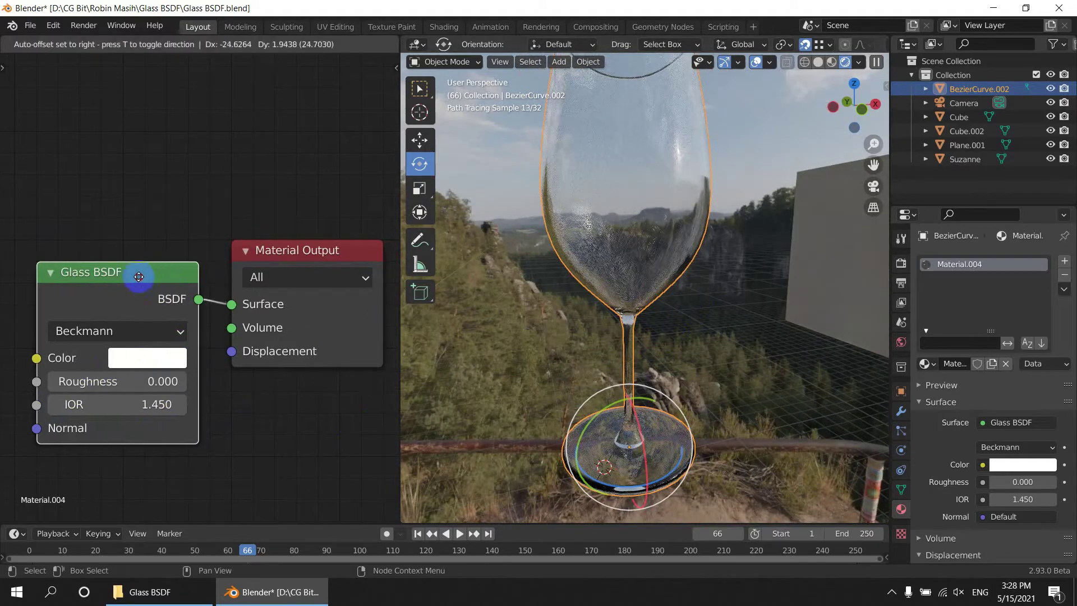
click(147, 356)
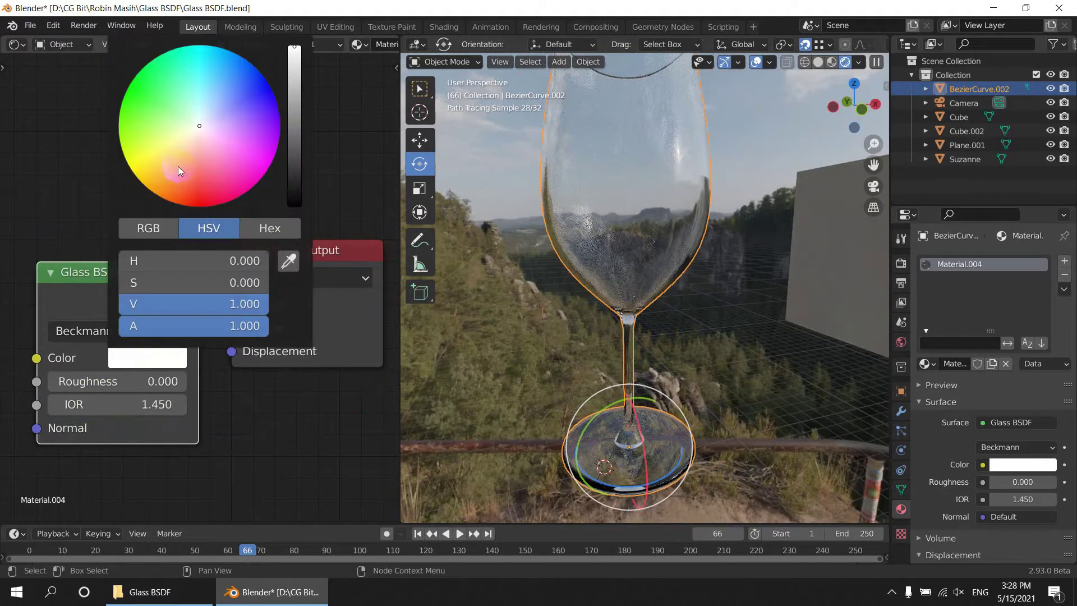
drag(178, 166, 157, 91)
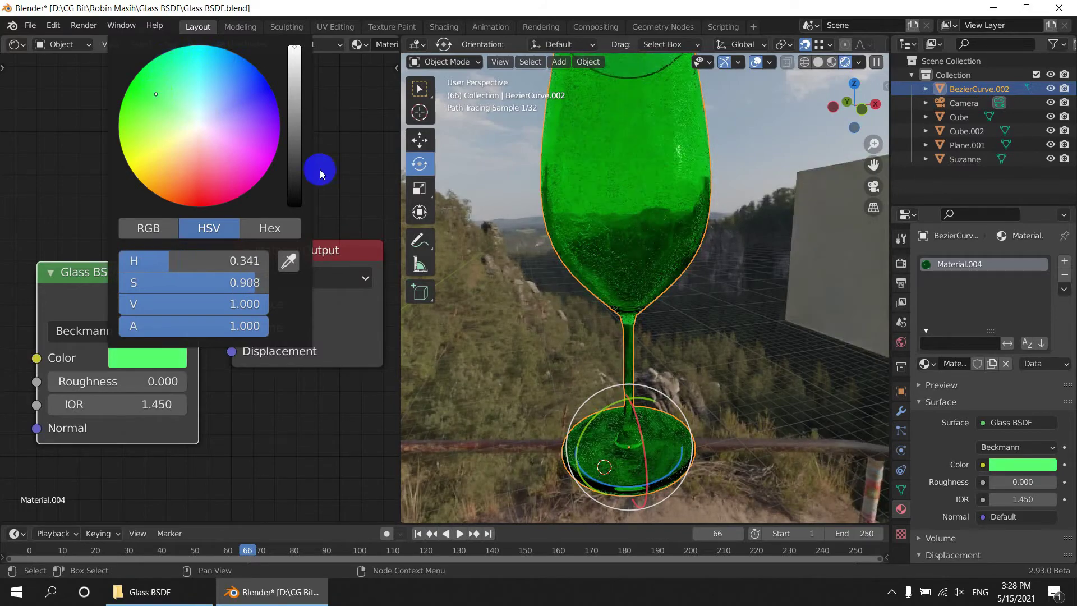
middle_drag(241, 338, 213, 375)
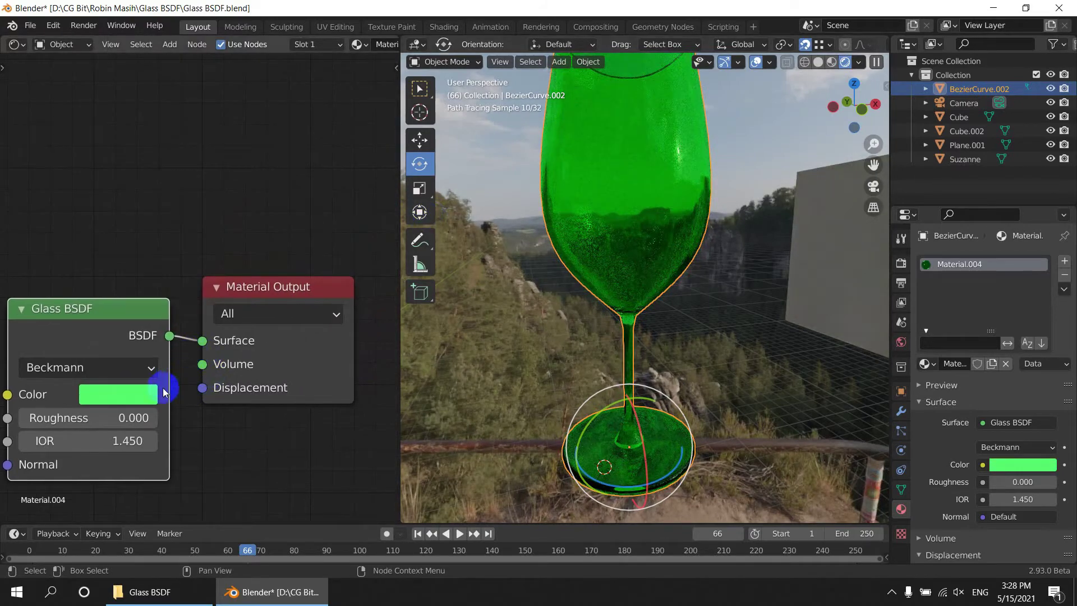
click(144, 396)
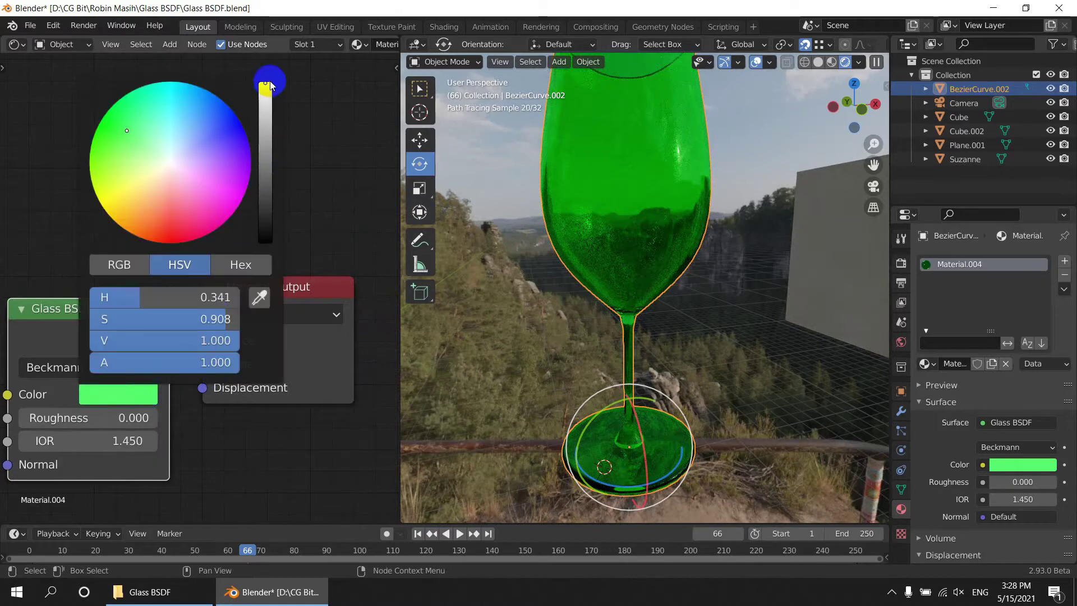
drag(265, 82, 271, 35)
Select the large plain cube beside the wine glass and create a new material for it
scroll(681, 359, down, 4)
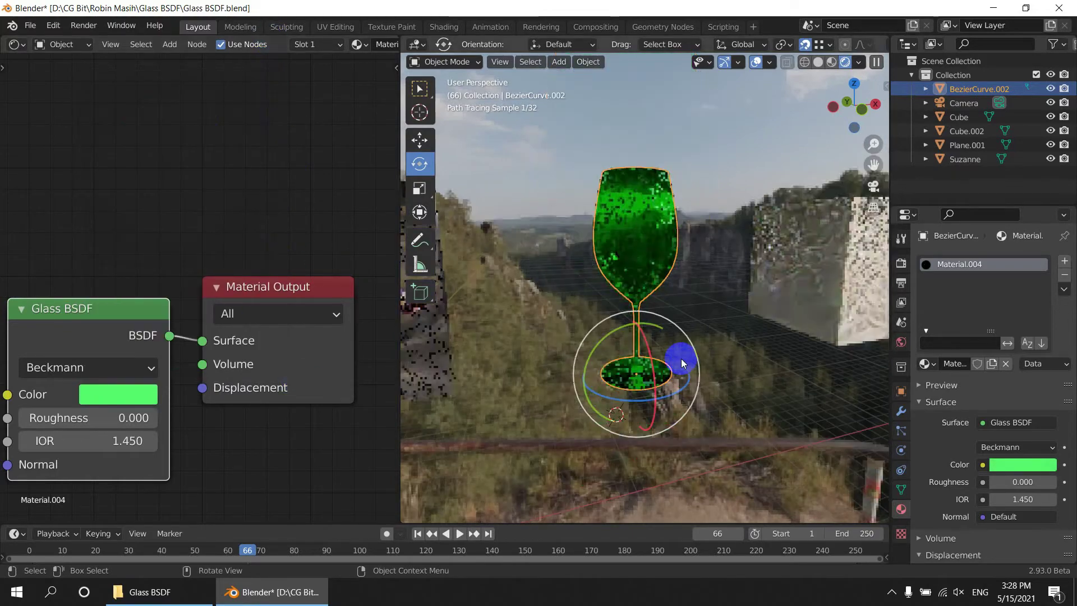
shift+middle_drag(707, 340, 651, 338)
scroll(723, 308, up, 3)
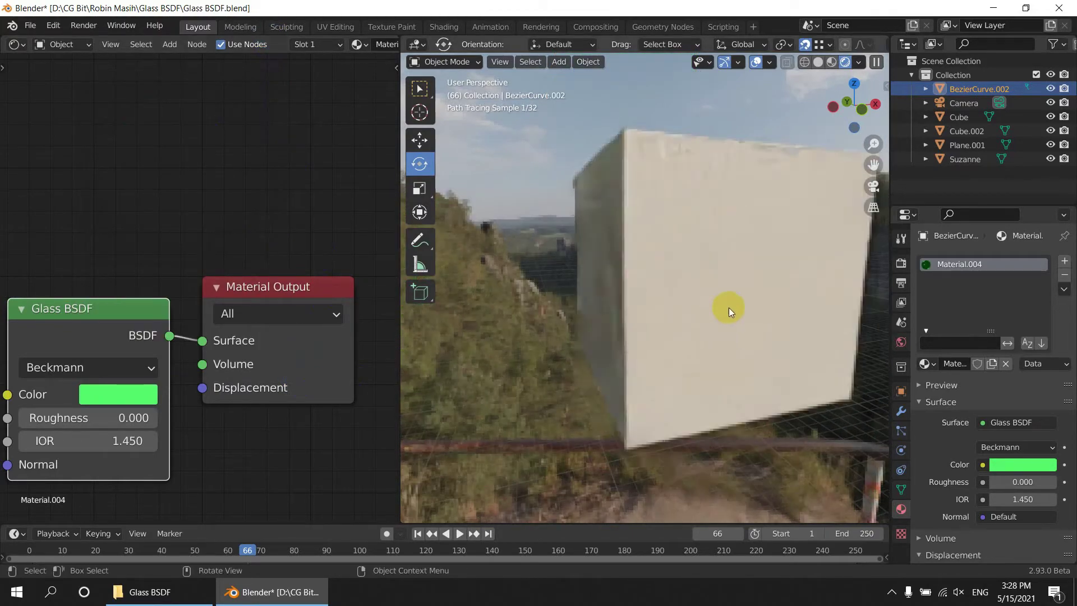
click(734, 271)
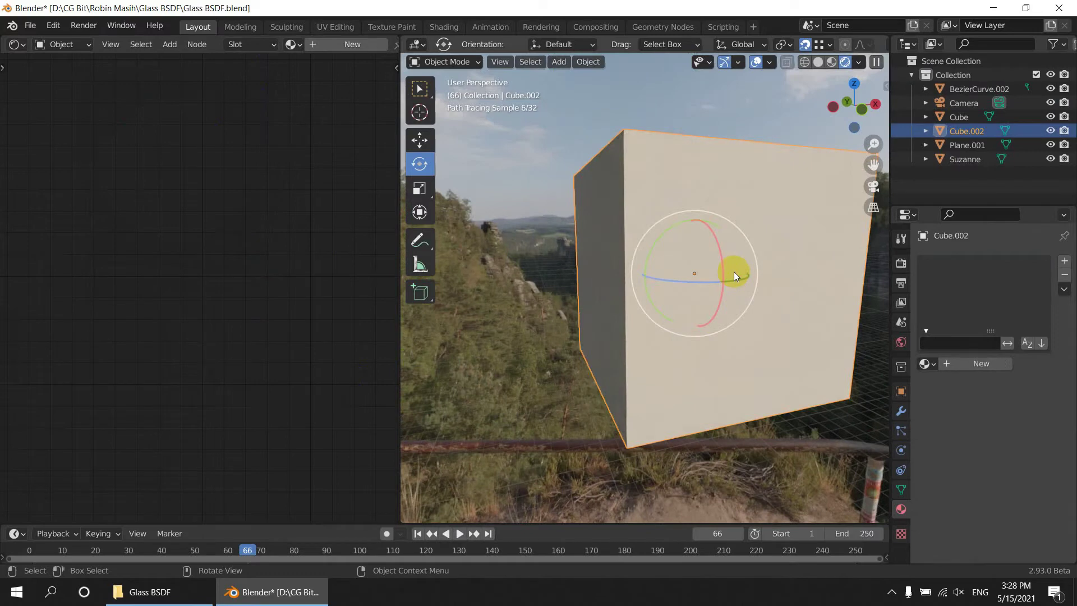
click(359, 45)
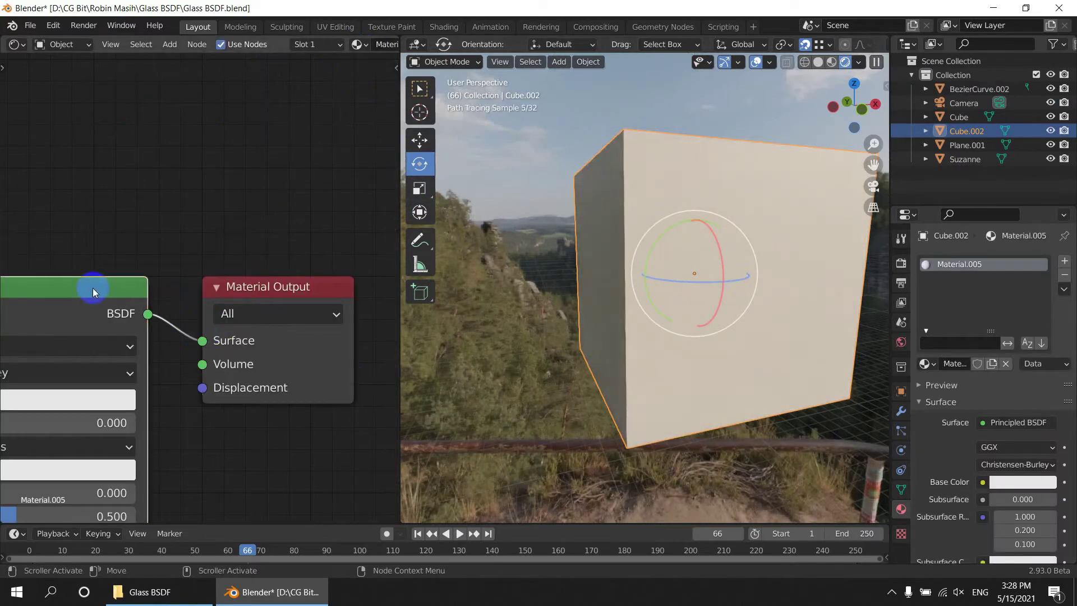
Replace the cube's Principled BSDF with a Glass BSDF connected to the Material Output's Surface input
key(x)
middle_drag(135, 325, 150, 276)
key(shift+a)
mouse_move(149, 276)
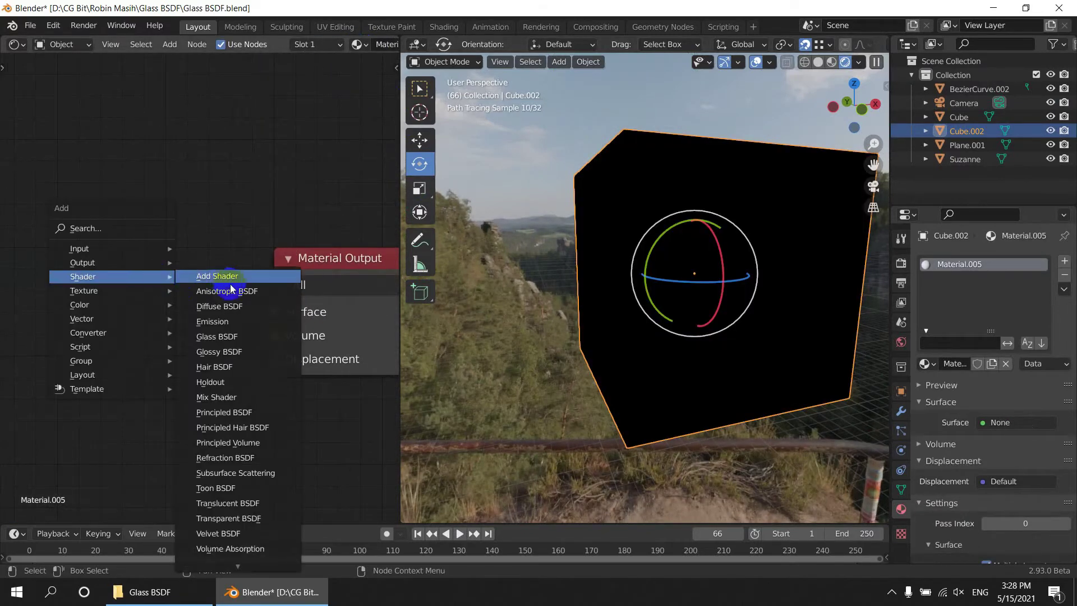
click(225, 337)
click(3, 295)
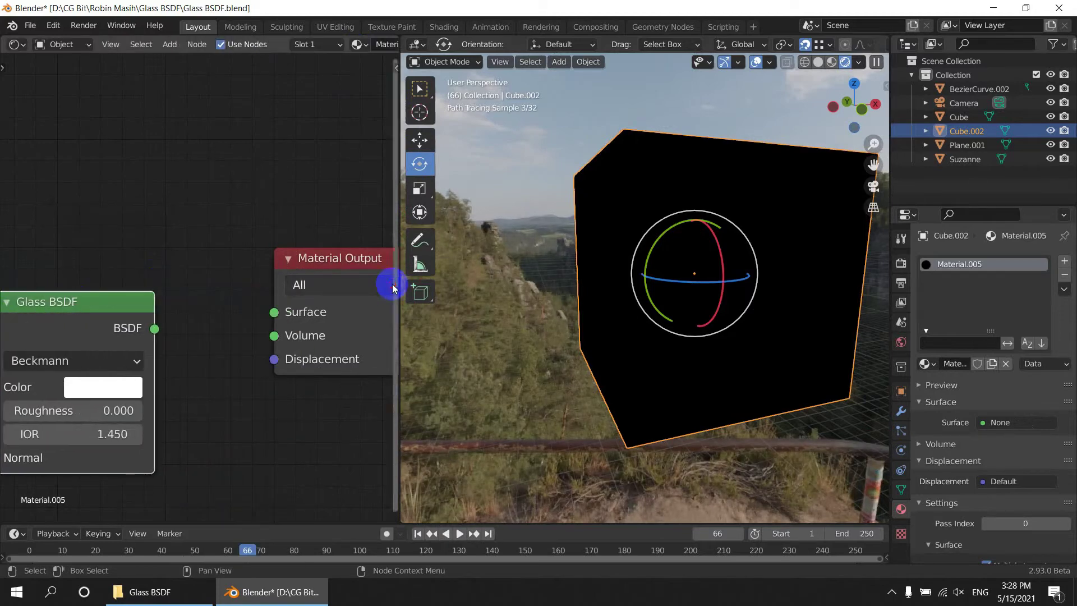
drag(155, 329, 274, 313)
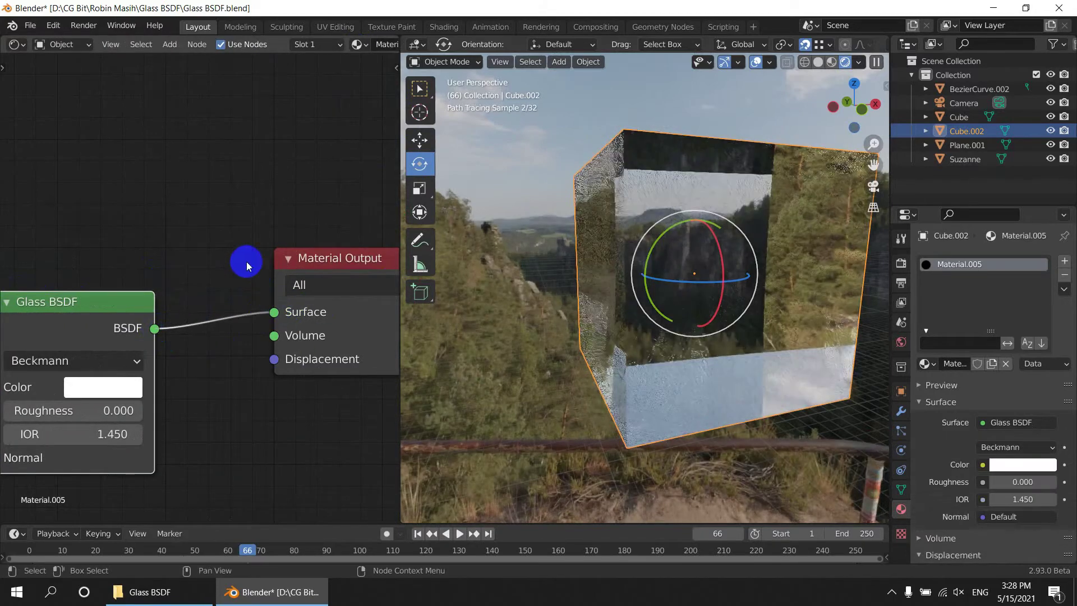
Add Glass_Blocks_001_basecolor.jpg from the Glass Blocks folder as an image texture and connect its Color to the Glass BSDF's Color input
scroll(230, 256, down, 2)
middle_drag(103, 365, 246, 292)
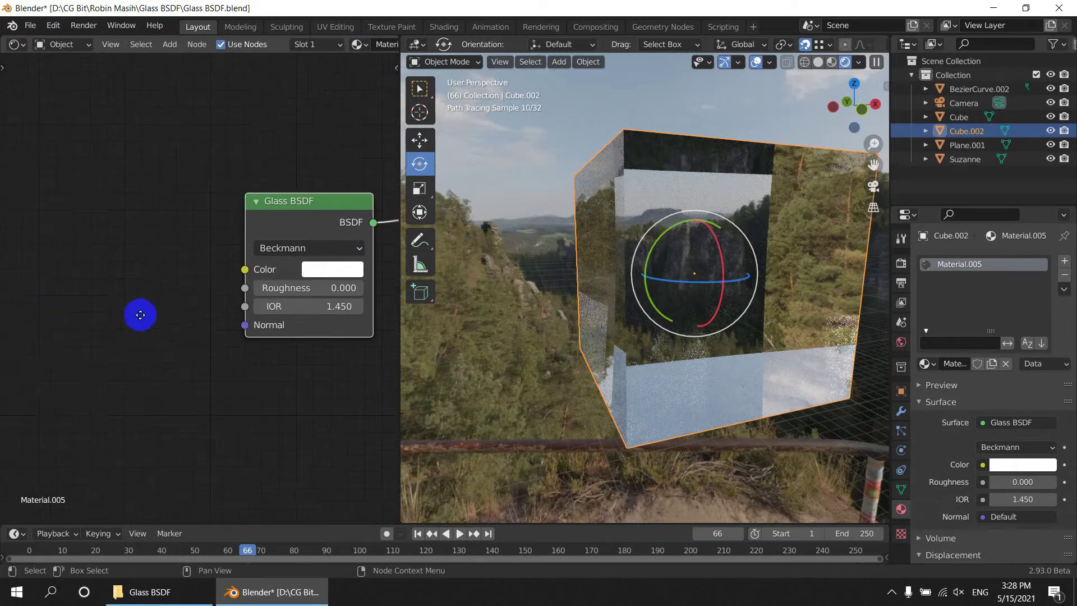
click(150, 590)
double_click(617, 145)
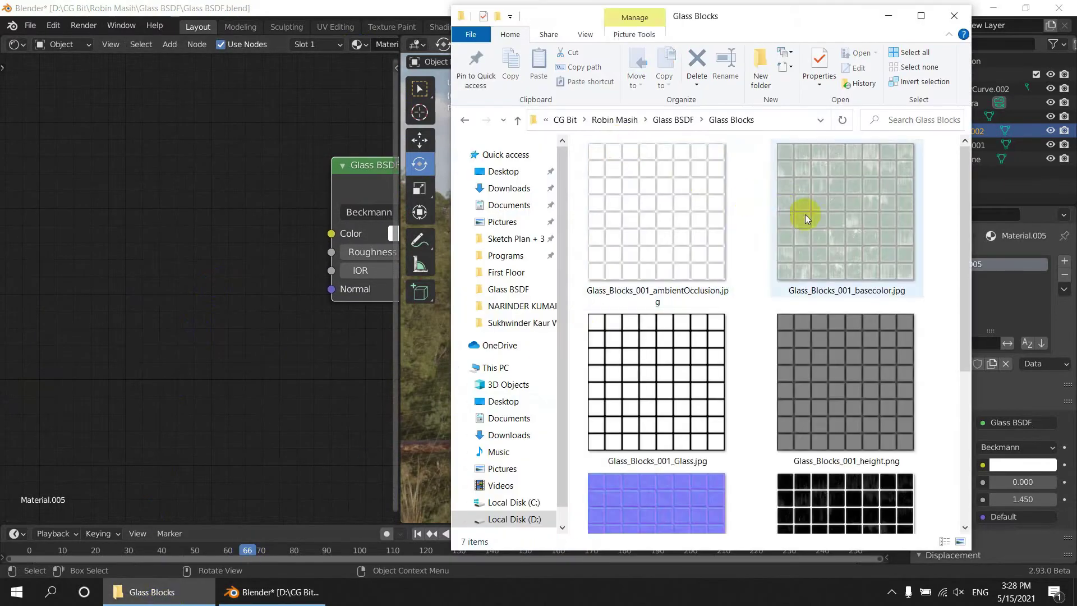
drag(870, 211, 62, 208)
drag(161, 210, 321, 234)
middle_drag(224, 332, 309, 311)
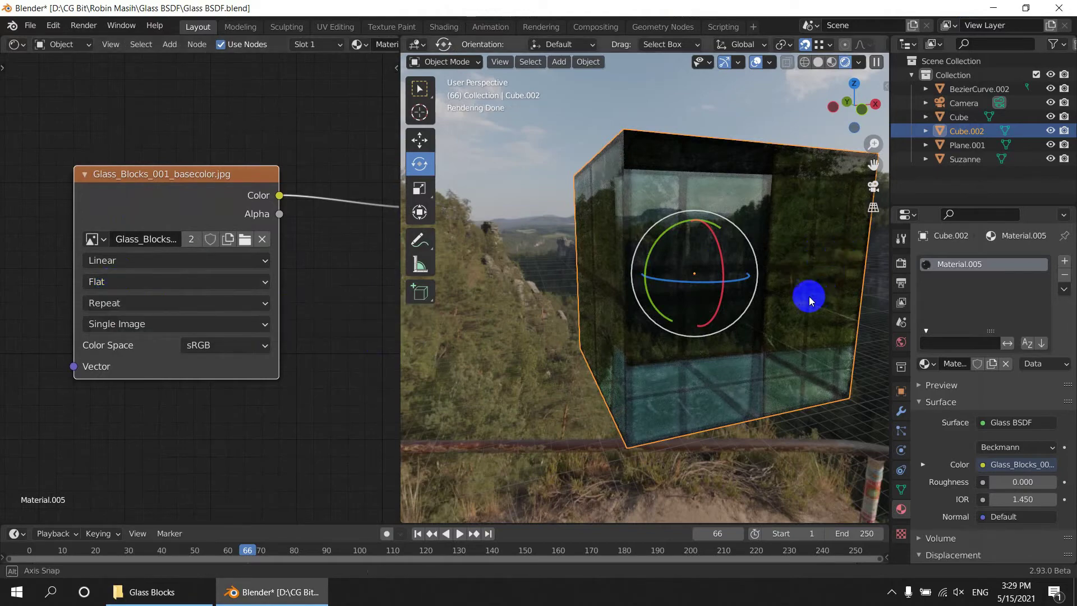
mouse_move(809, 296)
middle_down()
mouse_move(783, 305)
mouse_move(787, 346)
middle_up()
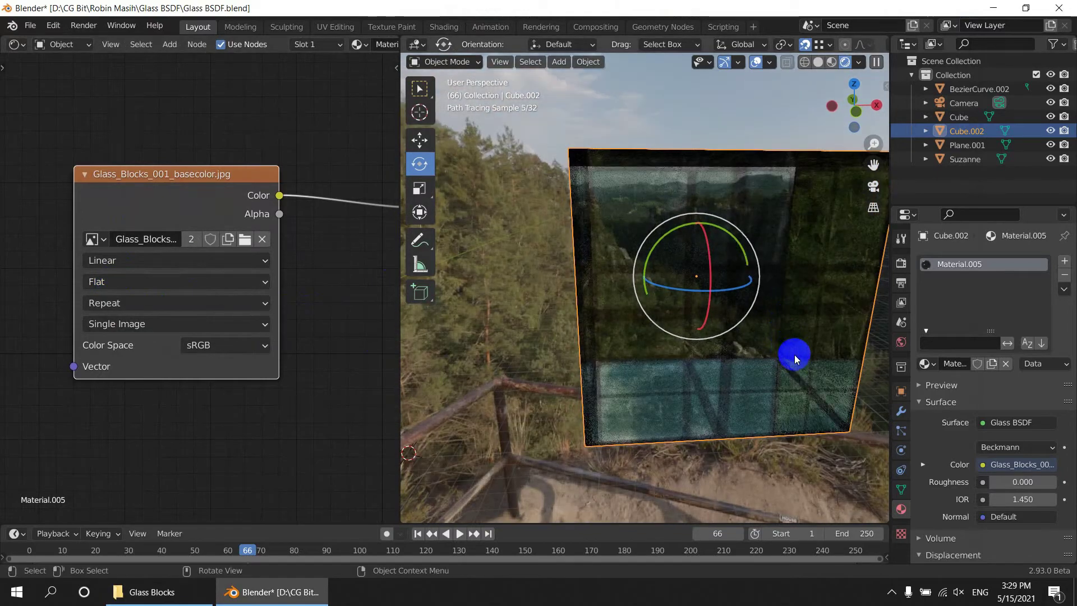
mouse_move(681, 366)
middle_down()
mouse_move(692, 372)
mouse_move(675, 361)
middle_up()
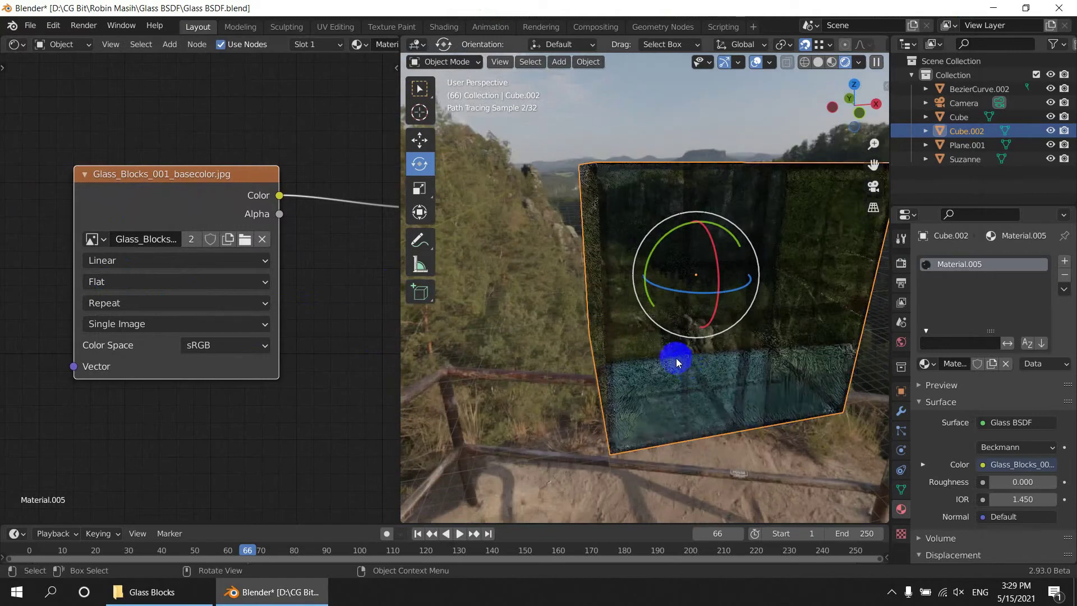
Move the Glass BSDF and Material Output nodes lower to make room for more texture nodes
scroll(194, 303, down, 1)
middle_drag(224, 325, 101, 297)
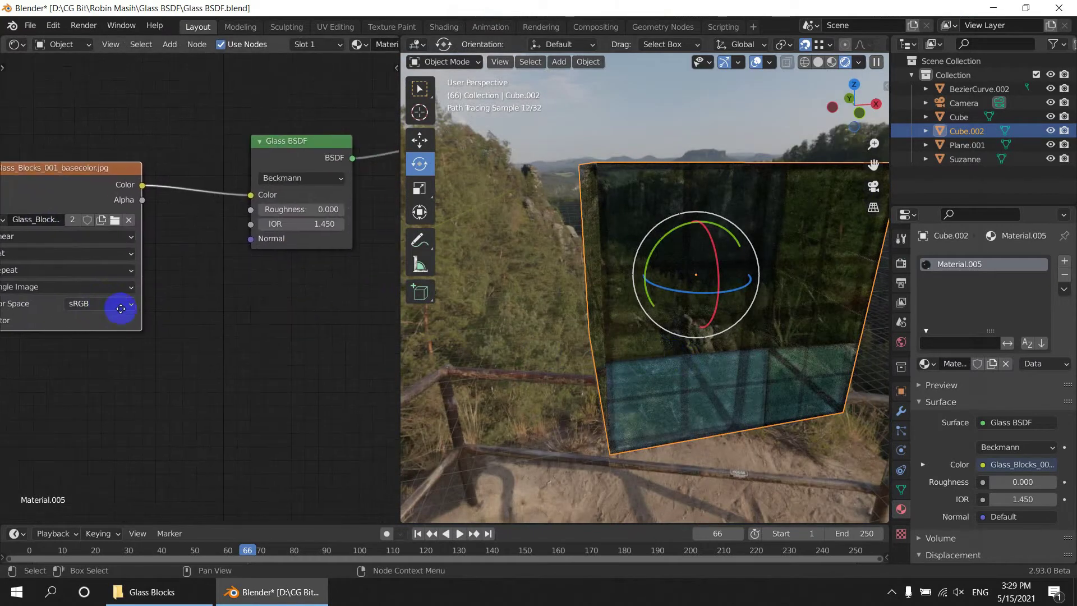
scroll(220, 277, down, 2)
scroll(275, 228, down, 1)
middle_drag(275, 227, 212, 240)
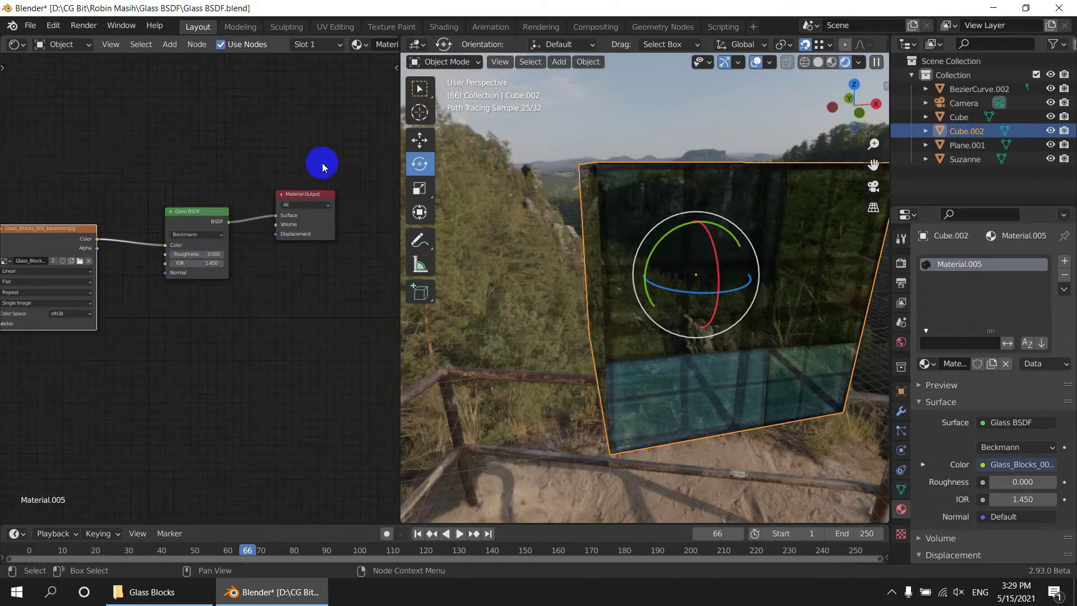
drag(216, 216, 252, 288)
scroll(253, 289, up, 1)
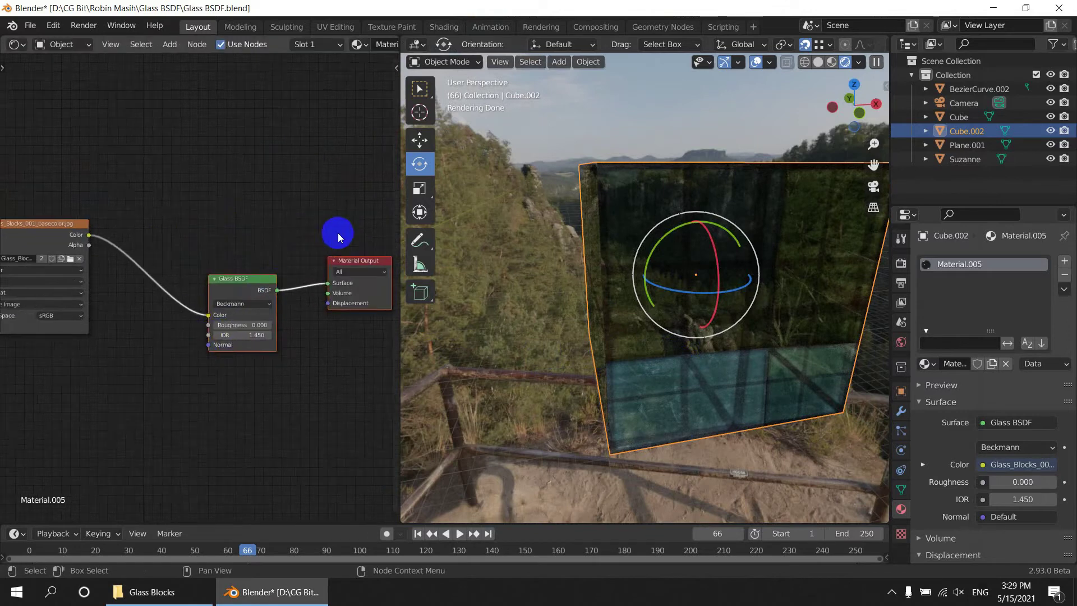
drag(348, 216, 242, 339)
drag(242, 286, 235, 371)
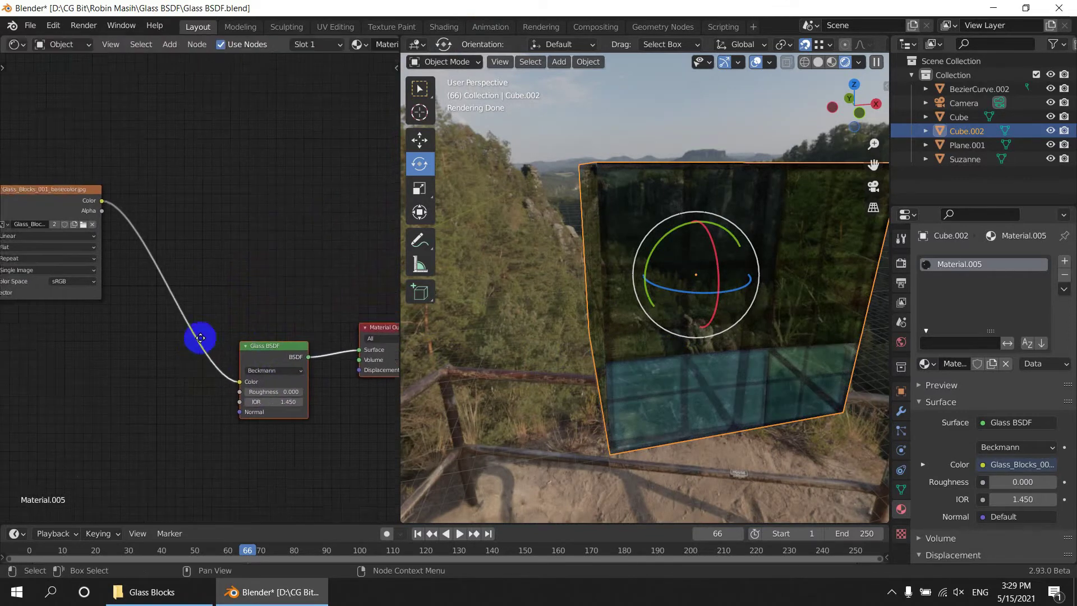
middle_drag(200, 344, 223, 259)
scroll(224, 274, up, 2)
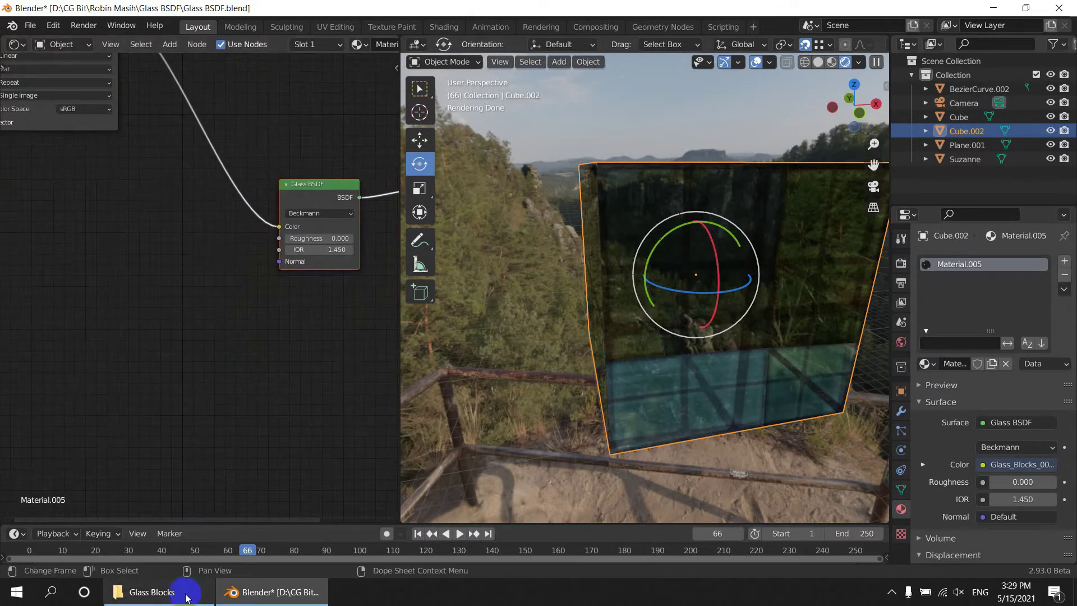
Add Glass_Blocks_001_roughness.jpg below the base color texture, connect its Color to the Glass BSDF's Roughness, and view the cube from below
click(152, 592)
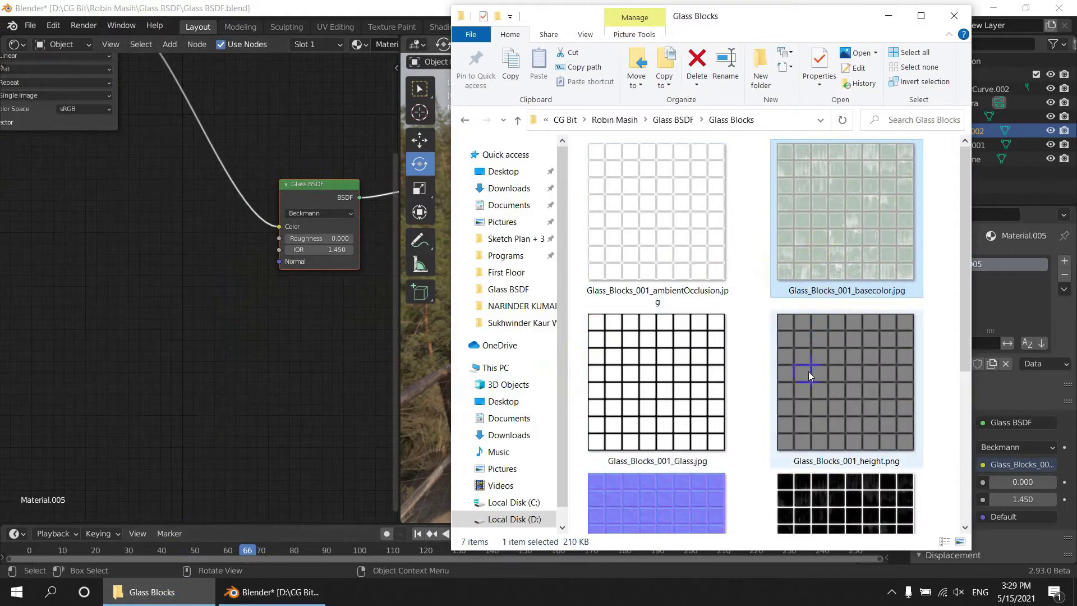
scroll(825, 387, down, 3)
drag(846, 277, 199, 305)
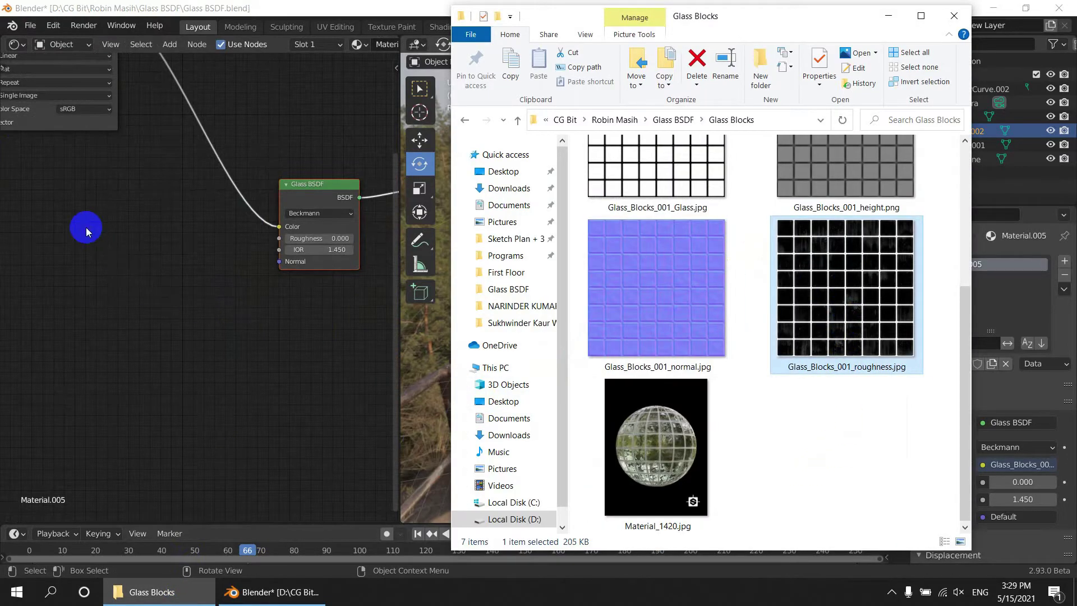
drag(85, 232, 86, 231)
drag(156, 233, 192, 227)
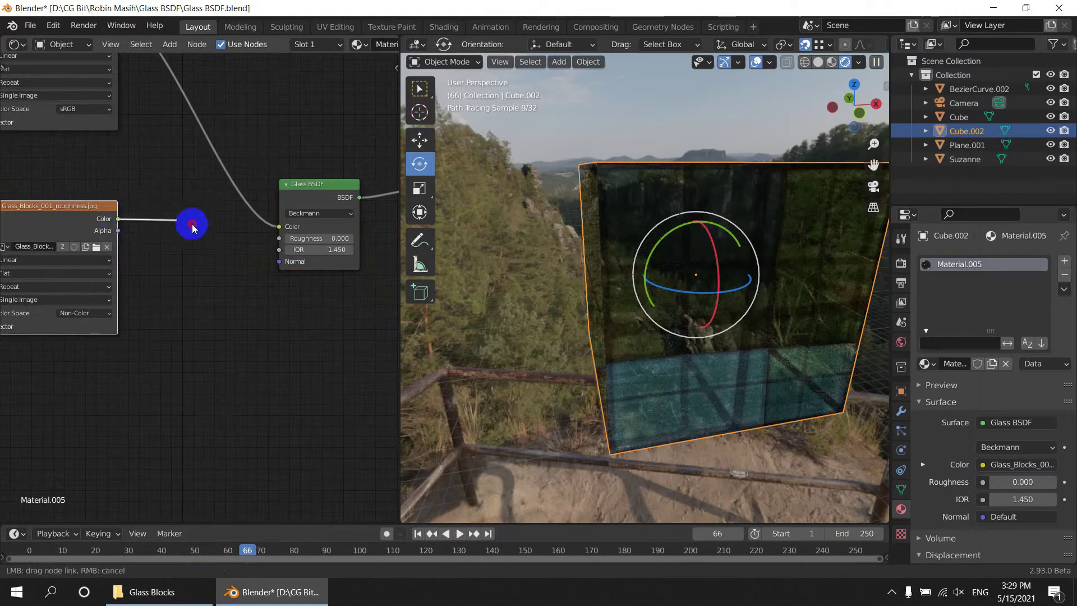
drag(276, 242, 276, 240)
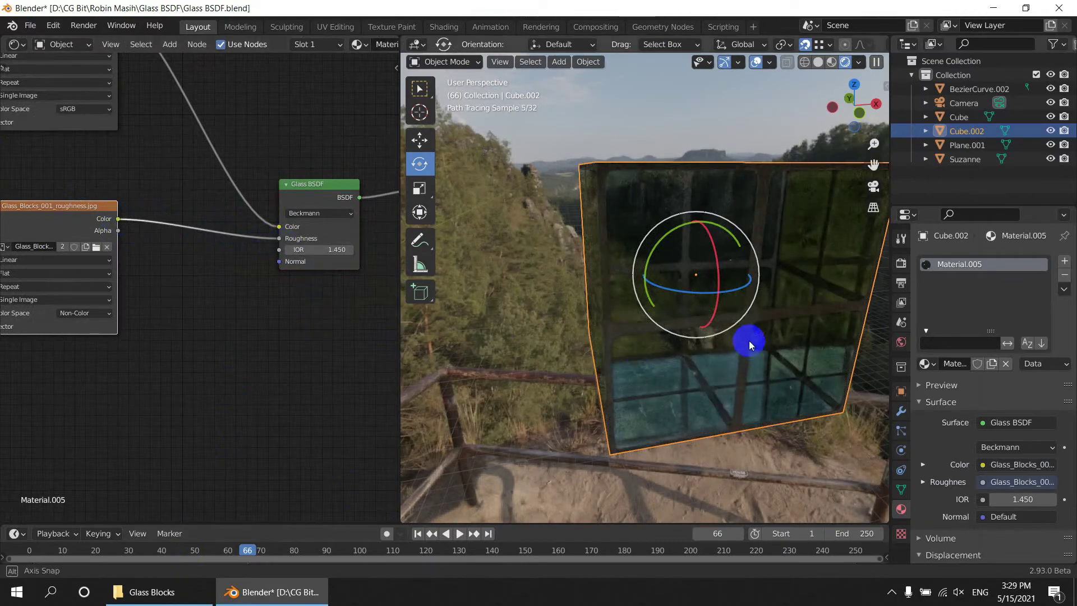
middle_drag(749, 341, 826, 335)
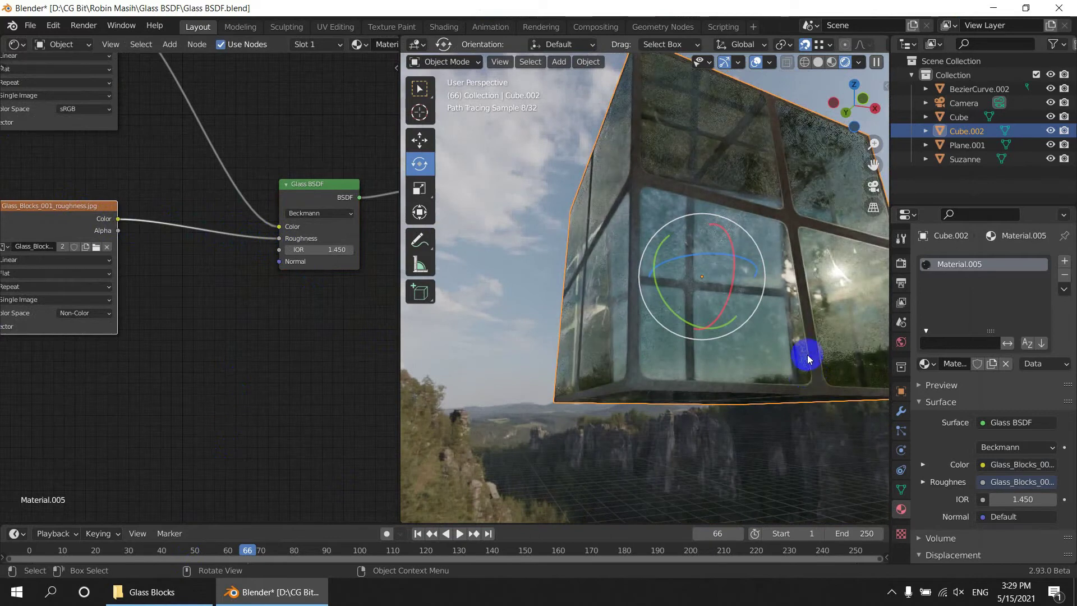
Set the roughness texture's color space to Non-Color and move the Glass BSDF and Material Output nodes further down
middle_drag(177, 325, 214, 301)
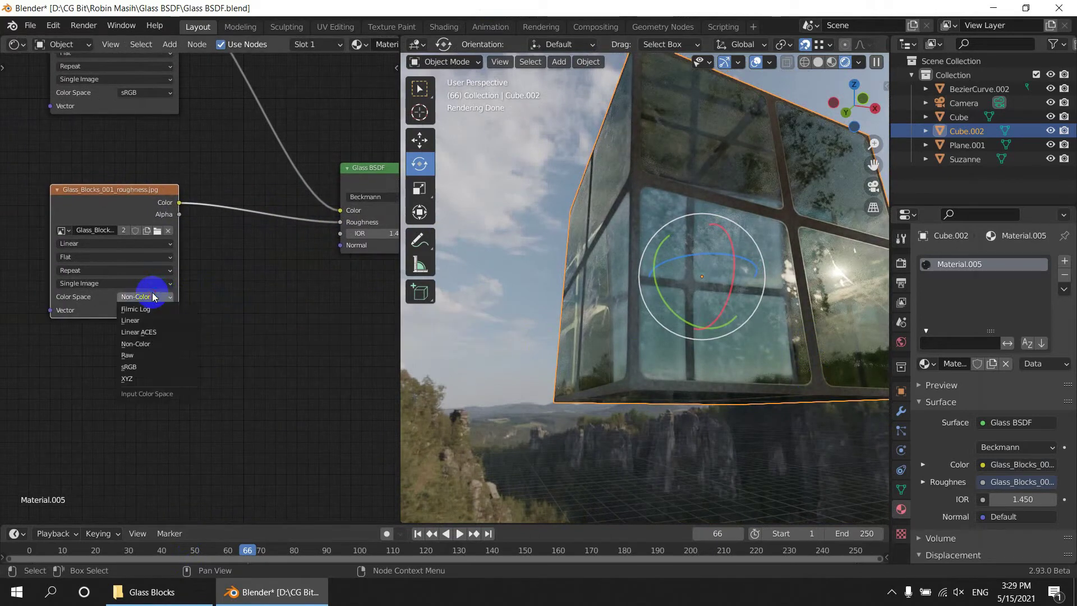
click(144, 349)
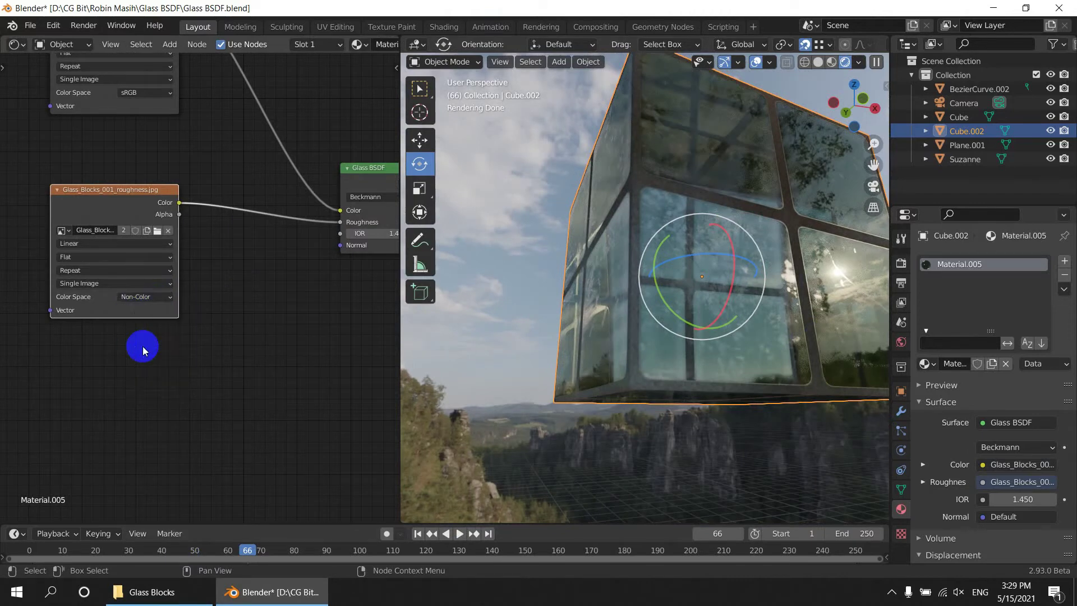
scroll(152, 308, down, 5)
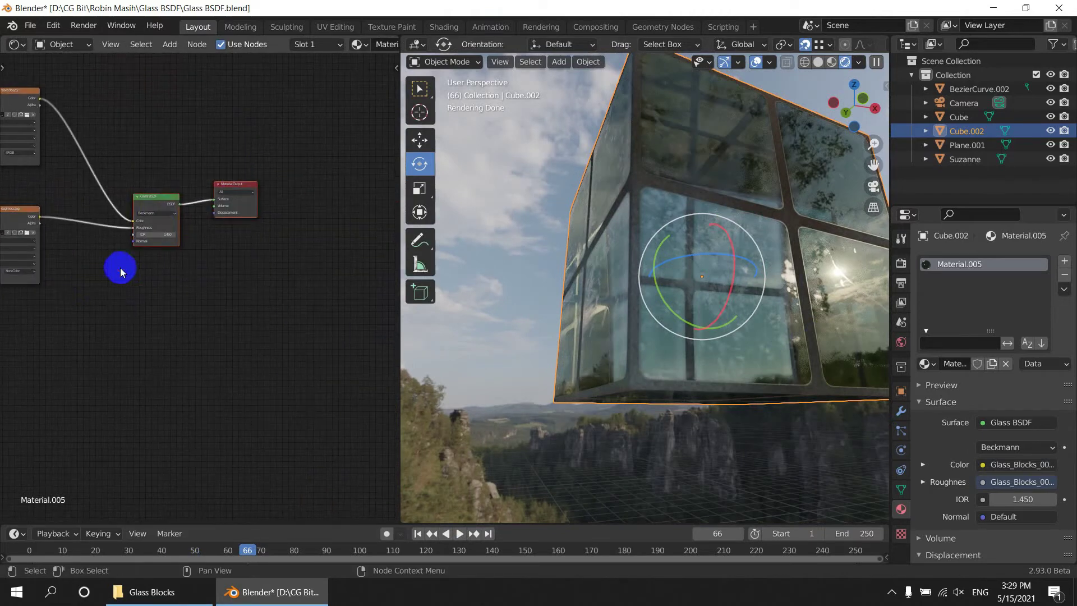
middle_drag(159, 203, 173, 250)
scroll(106, 336, up, 4)
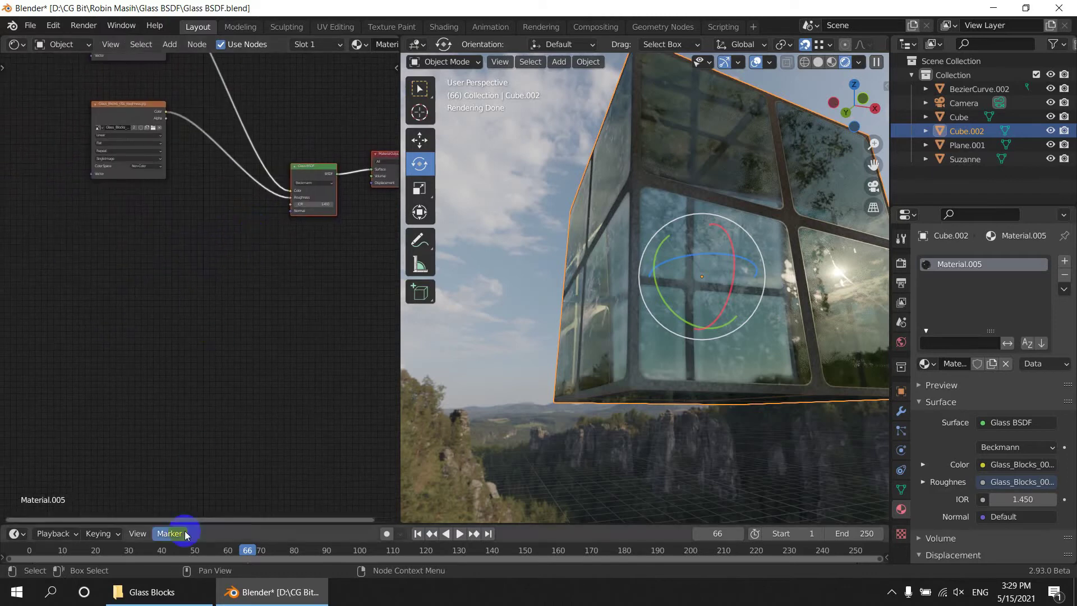
Add Glass_Blocks_001_Glass.jpg below the roughness texture and connect its Color to the Glass BSDF's IOR input
click(128, 601)
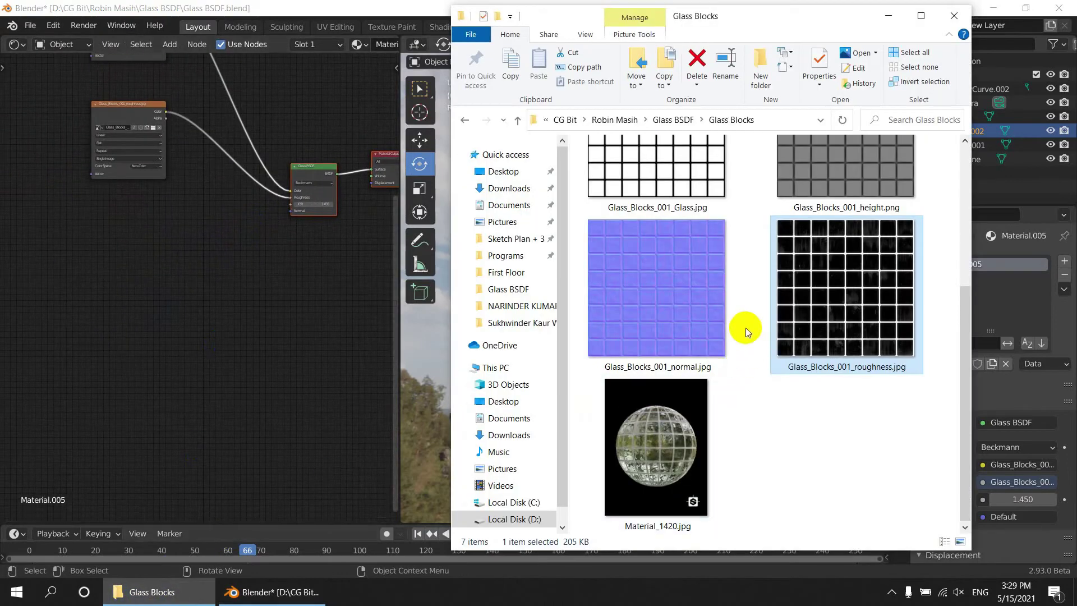
click(682, 194)
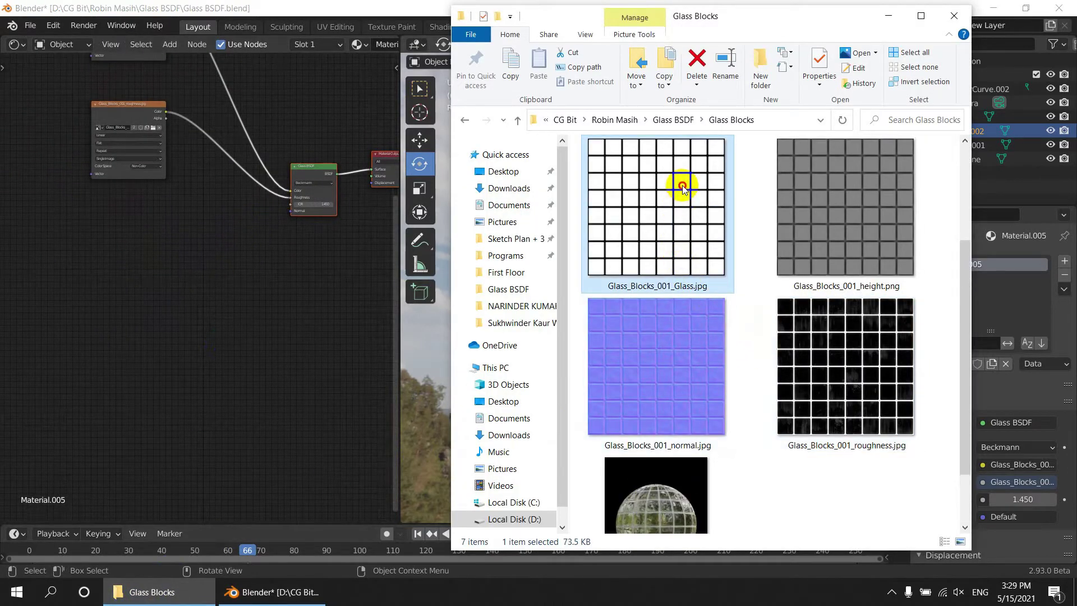
drag(178, 227, 134, 211)
scroll(188, 205, up, 3)
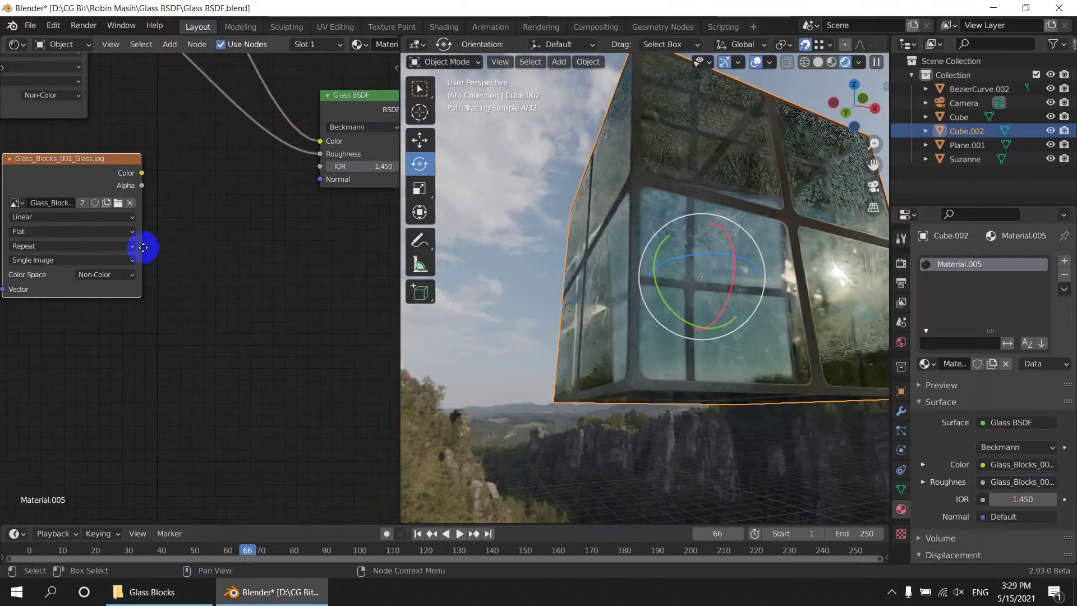
scroll(135, 273, up, 1)
drag(78, 244, 216, 241)
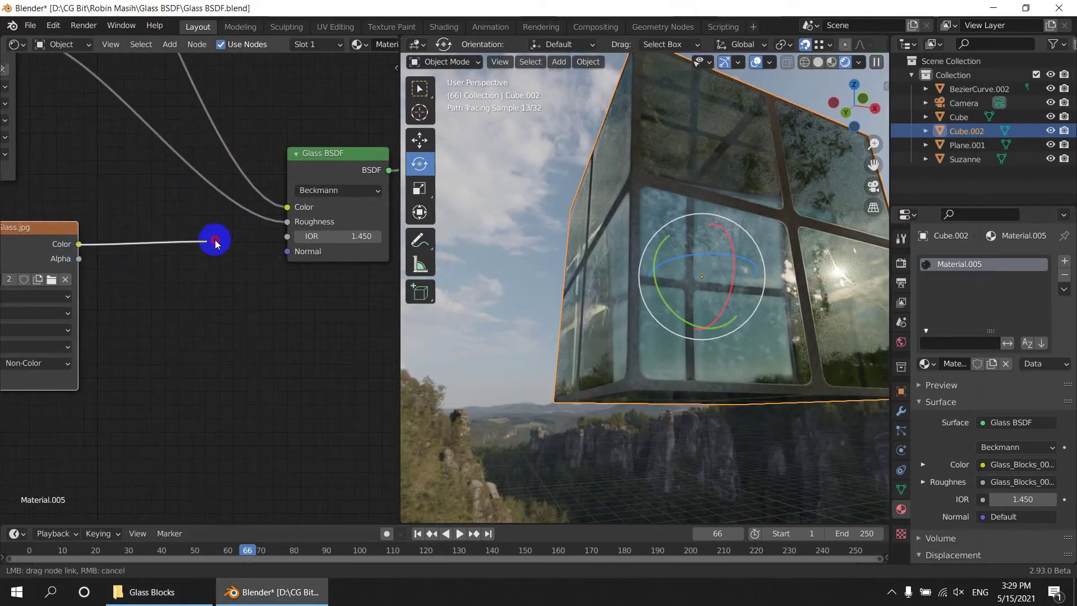
drag(283, 241, 287, 237)
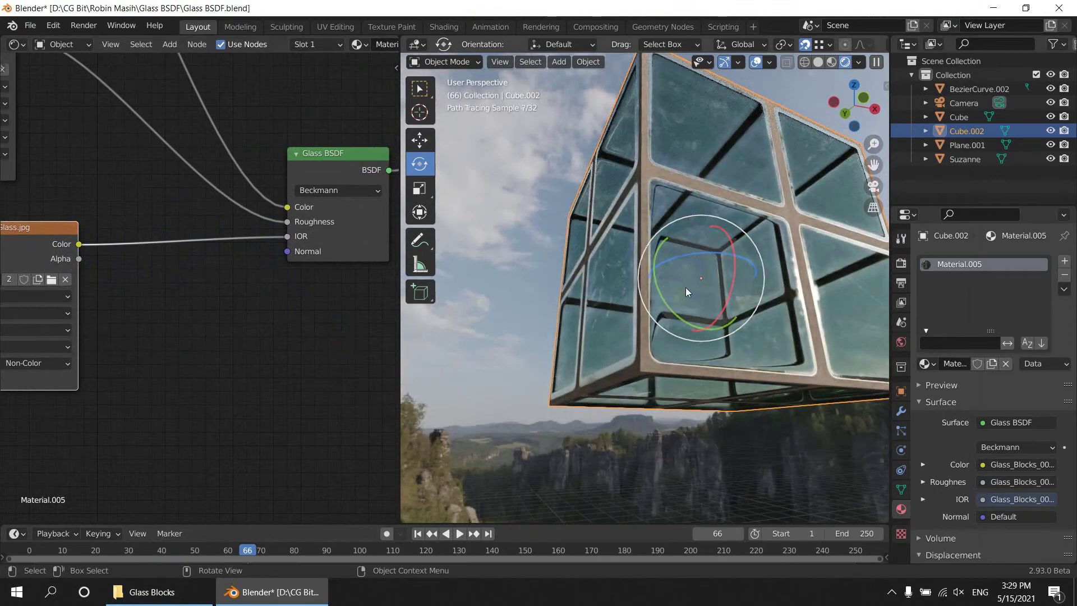
Add Glass_Blocks_001_normal.jpg from the Glass Blocks folder as an image texture and place it below the Glass_Blocks_001_Glass.jpg node
scroll(250, 340, down, 2)
middle_drag(241, 295, 298, 254)
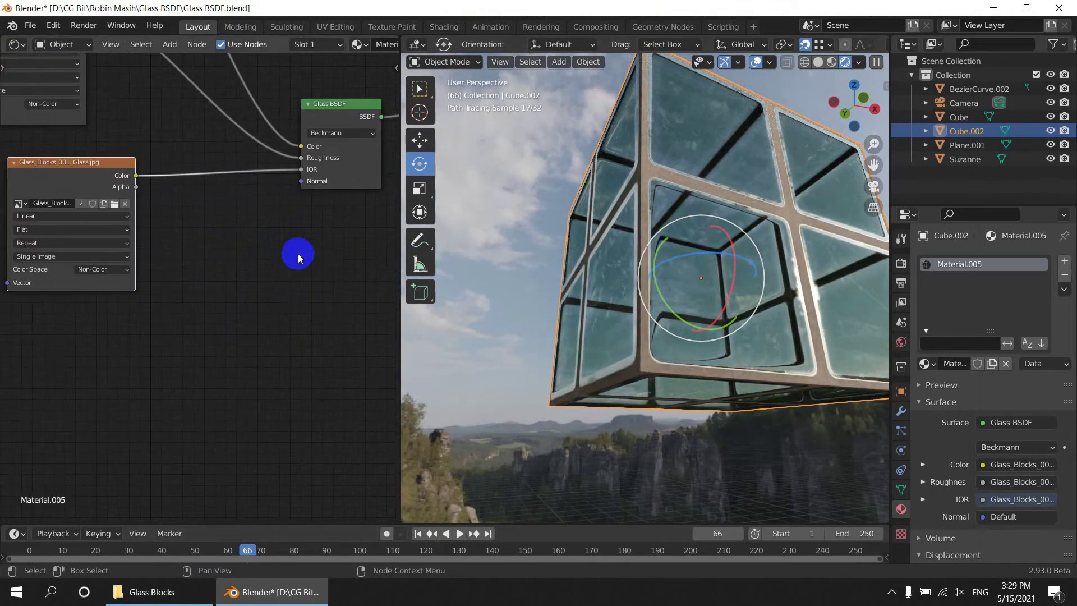
click(152, 591)
click(669, 358)
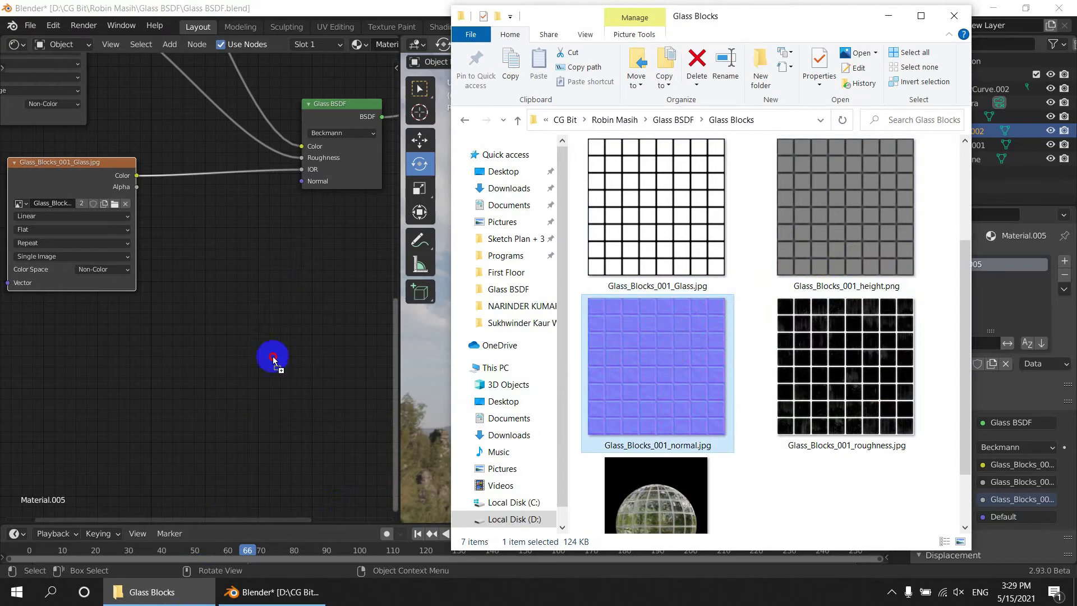
drag(273, 357, 84, 312)
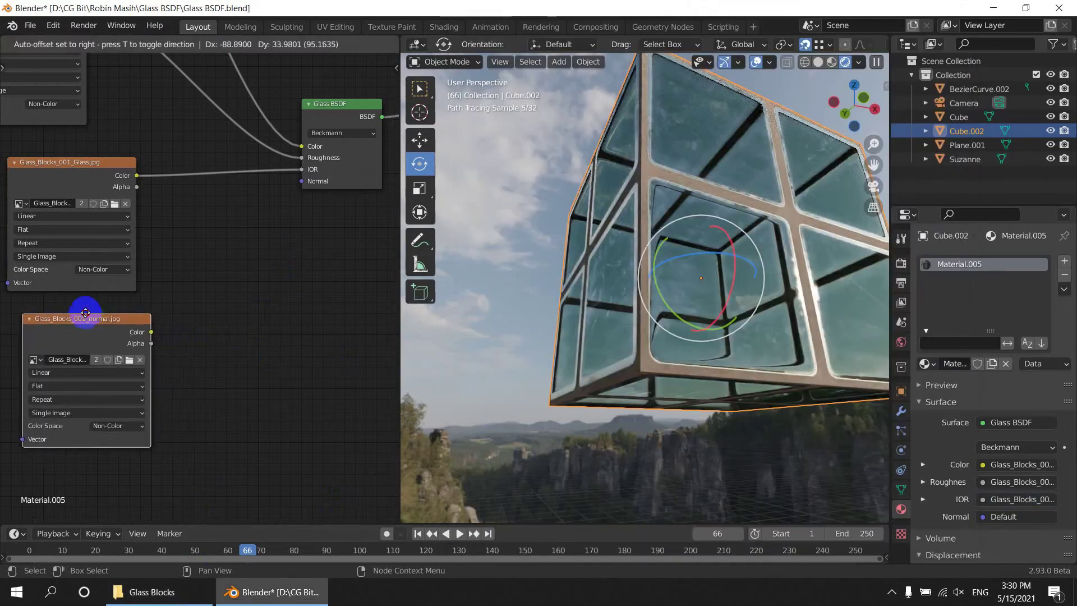
Connect the normal texture's Color to the Glass BSDF's Normal input and set its color space to Non-Color
click(95, 271)
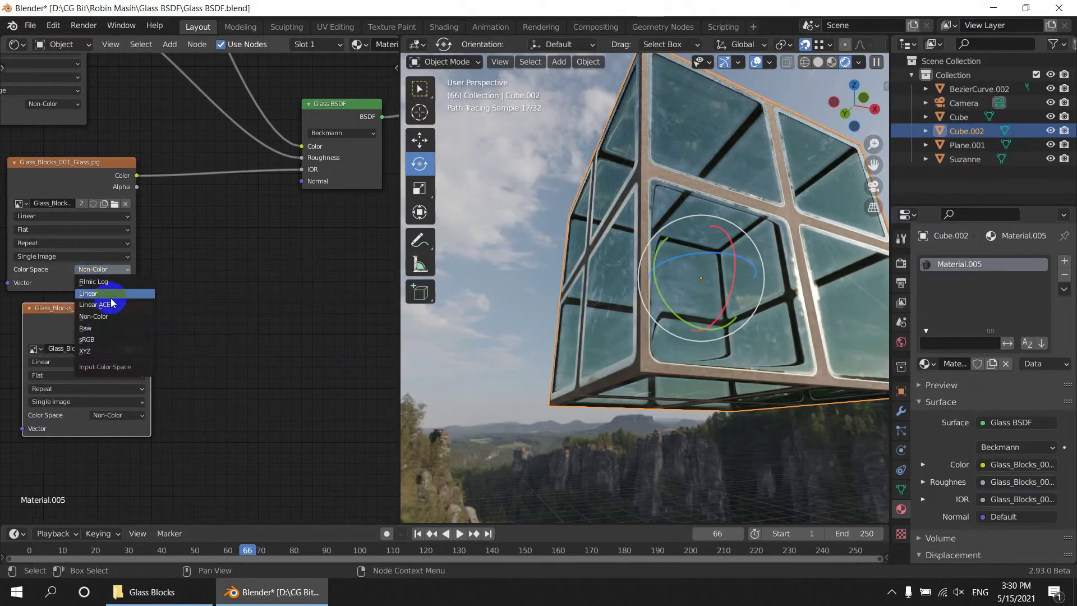
click(108, 322)
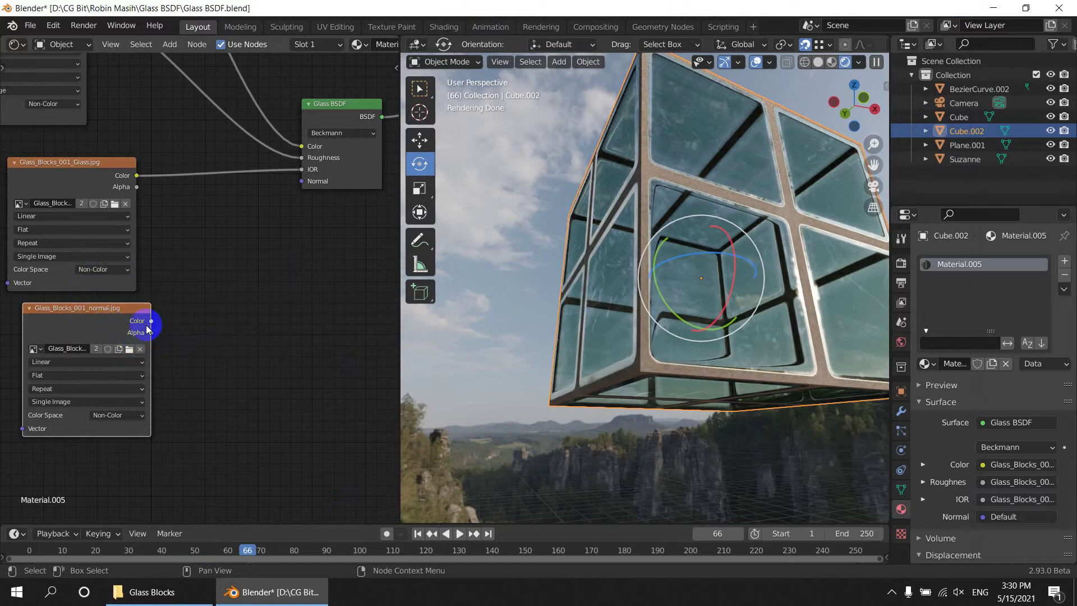
drag(151, 320, 202, 255)
drag(289, 192, 295, 194)
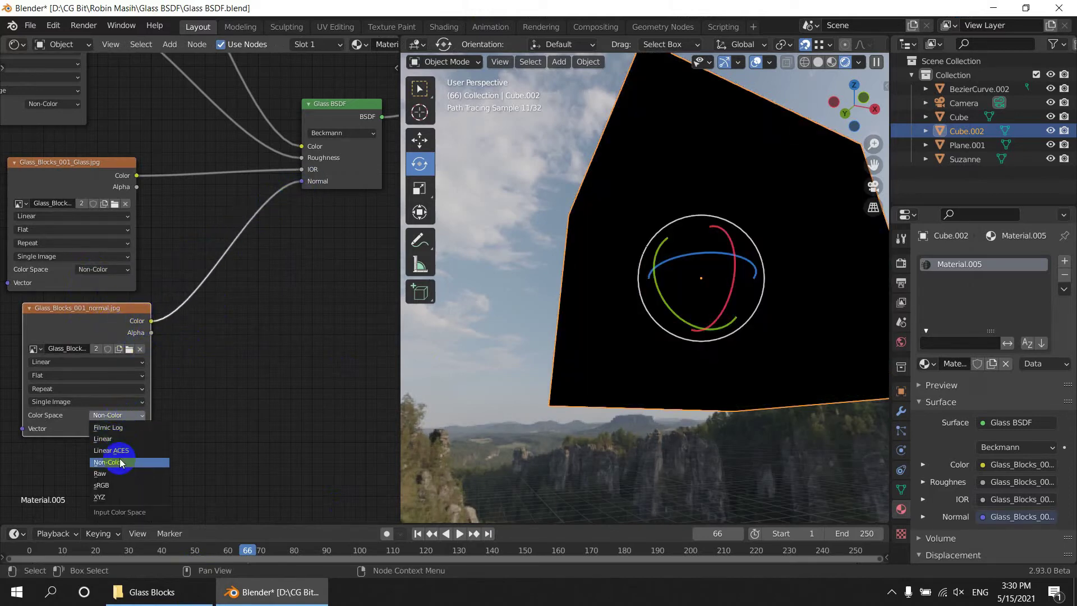
click(120, 463)
Insert a Normal Map node on the link between the normal texture and the Glass BSDF's Normal input
middle_drag(273, 300, 236, 329)
key(shift+a)
mouse_move(226, 295)
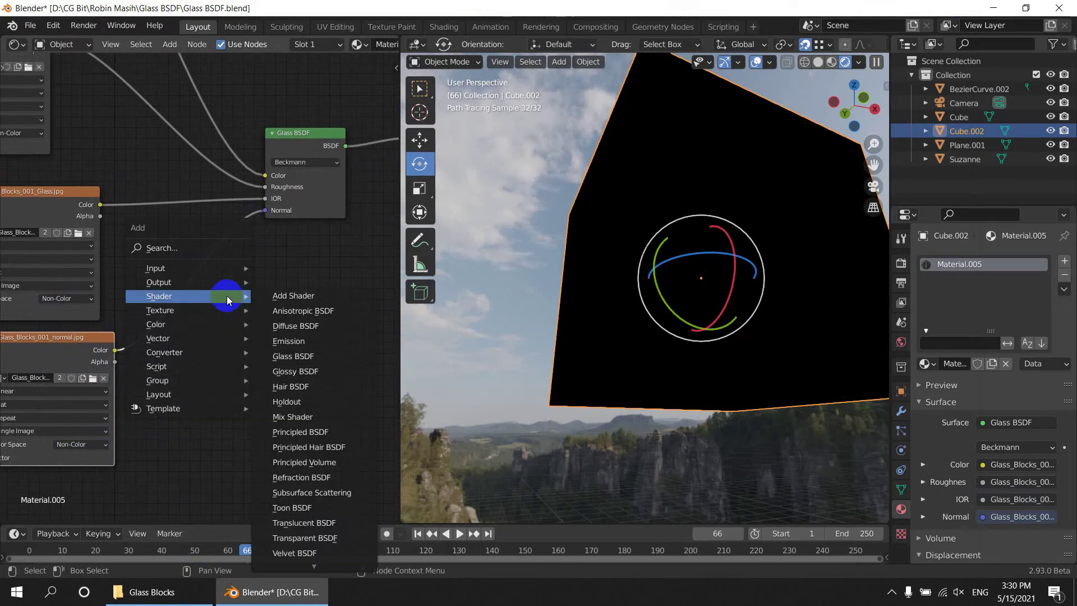
click(207, 252)
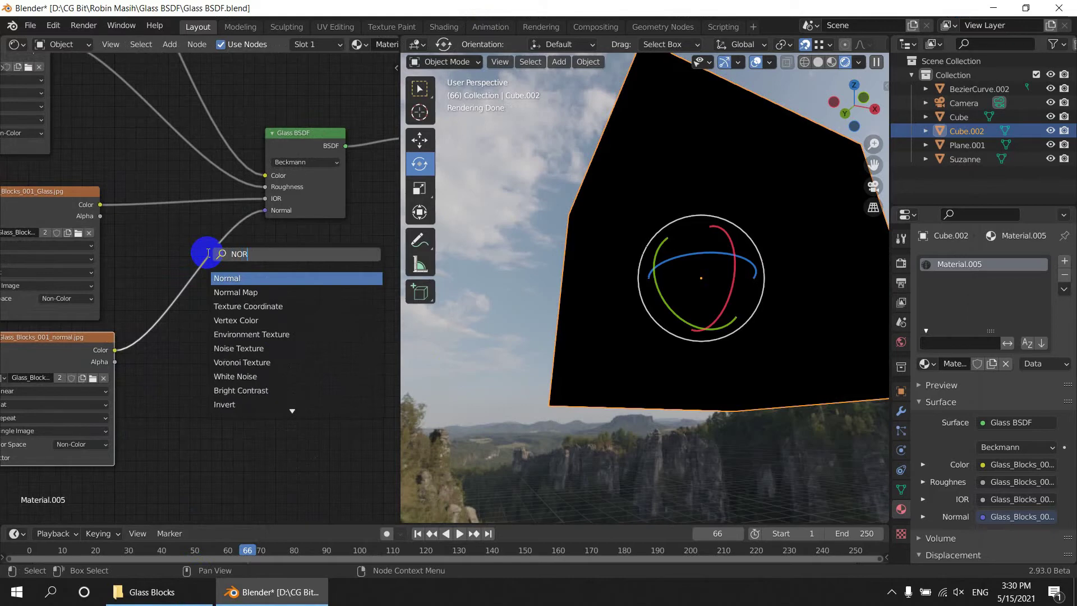
click(235, 292)
click(188, 281)
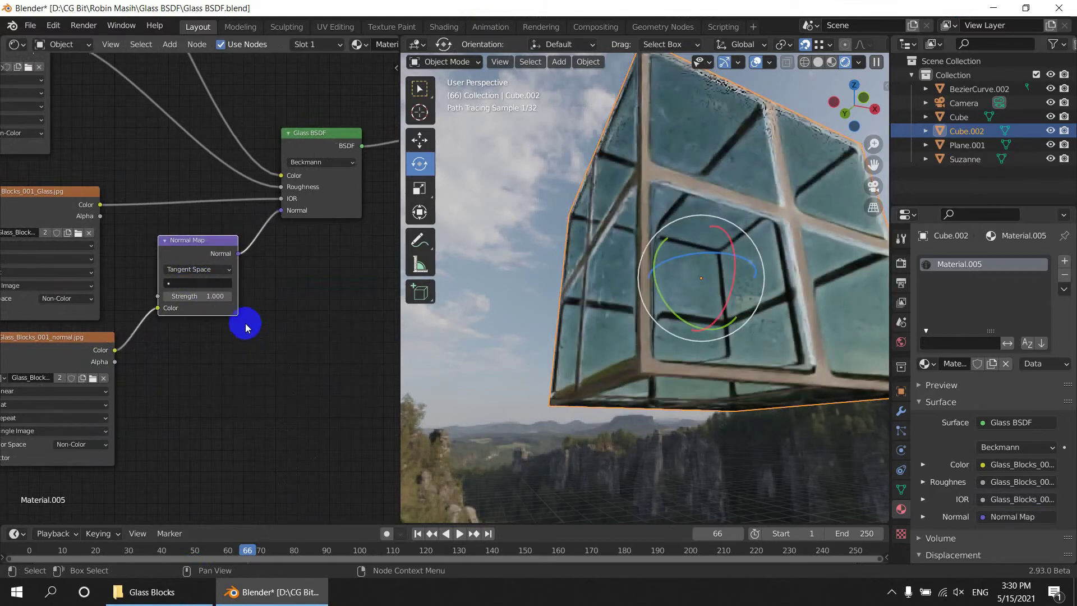
Set the Normal Map node's UV map to UVMap and view the cube from another angle
scroll(224, 307, up, 1)
scroll(225, 307, up, 1)
click(194, 288)
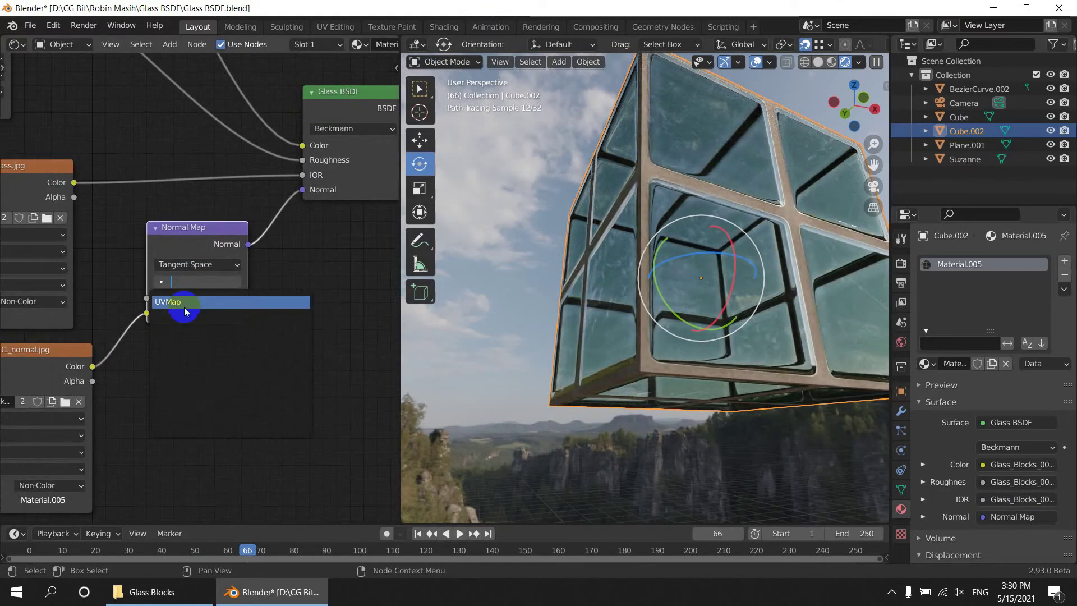
click(183, 302)
middle_drag(550, 449, 726, 412)
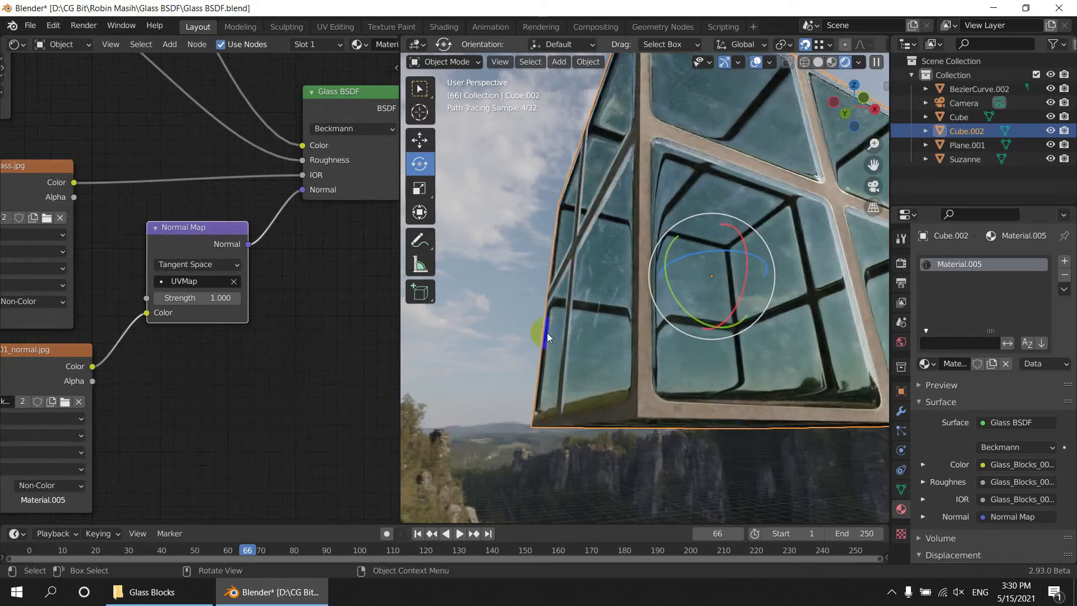
Pick up the Normal Map link at the Glass BSDF's Normal input and plug it back in
middle_drag(337, 218, 336, 218)
drag(304, 190, 292, 228)
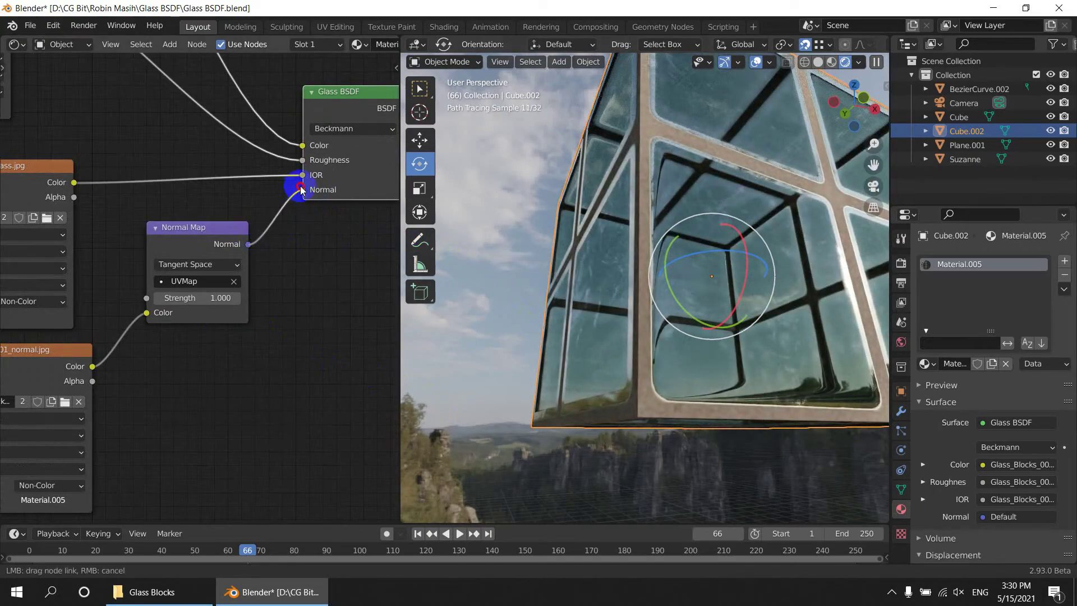
drag(301, 190, 301, 190)
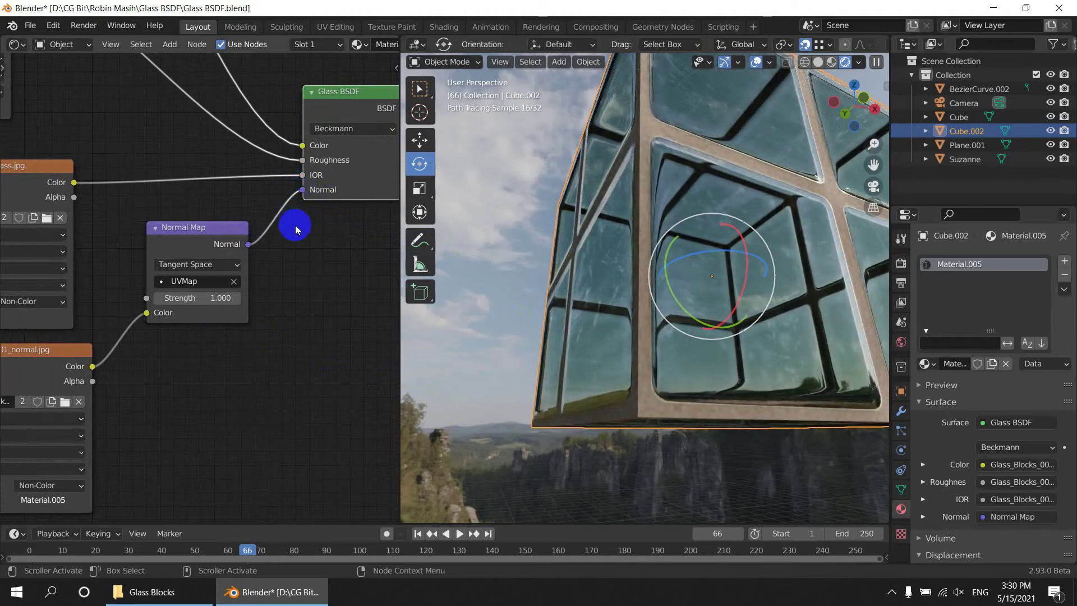
Examine the finished node setup and the glass block cube from the front, up close and from below
middle_drag(296, 229, 250, 365)
scroll(276, 330, down, 3)
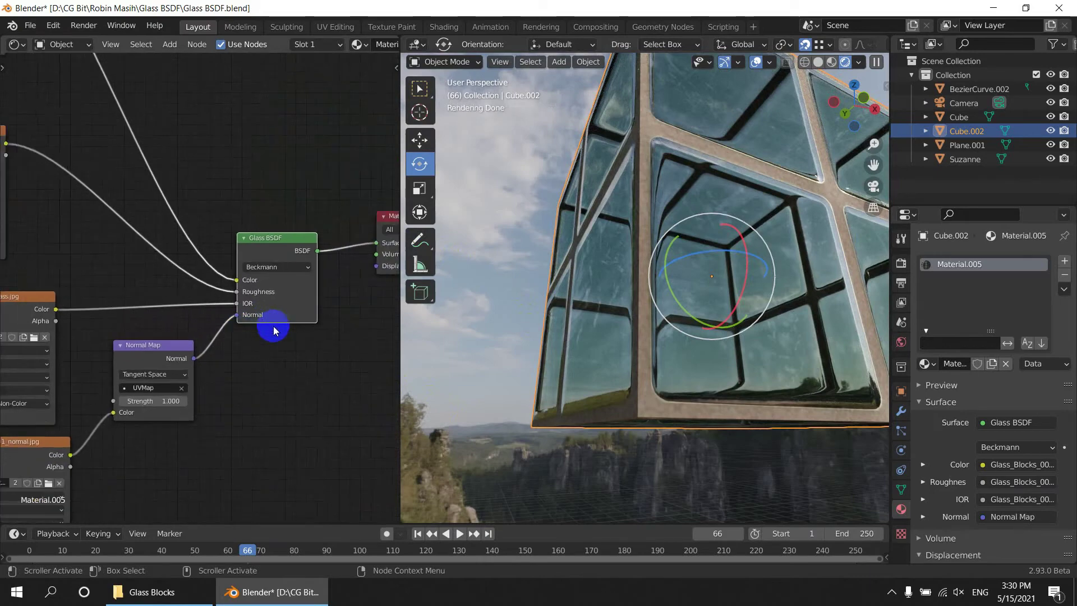
middle_drag(630, 343, 764, 370)
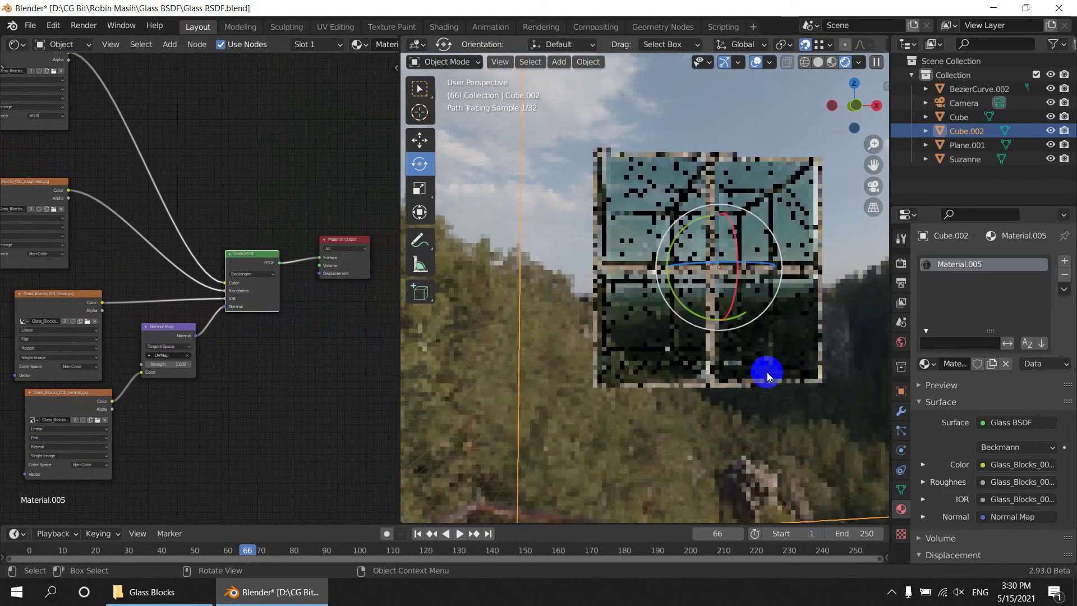
scroll(809, 368, up, 5)
scroll(602, 339, down, 2)
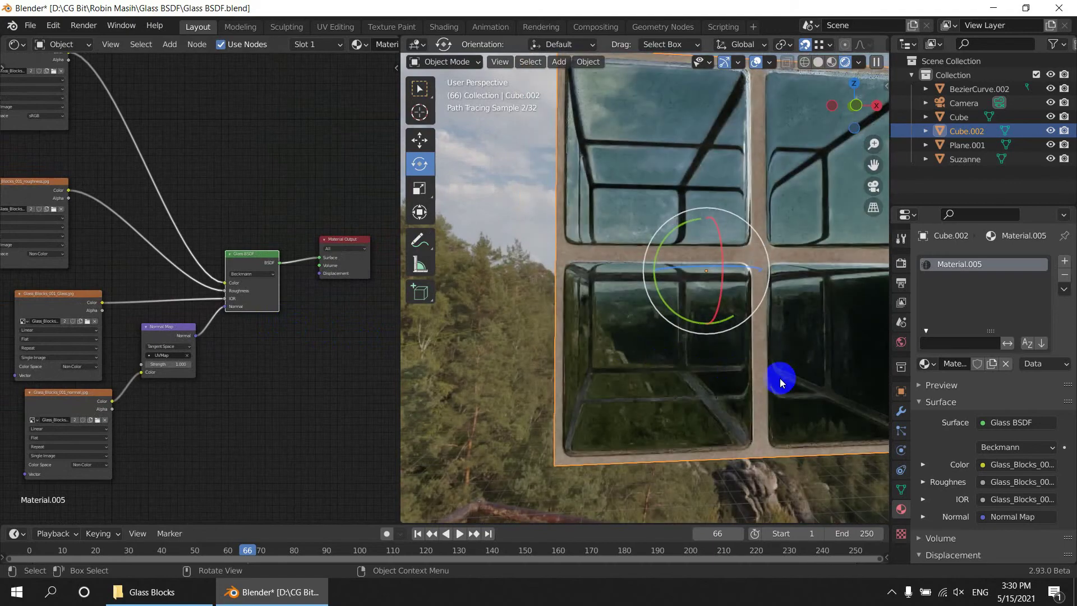
middle_drag(230, 276, 181, 346)
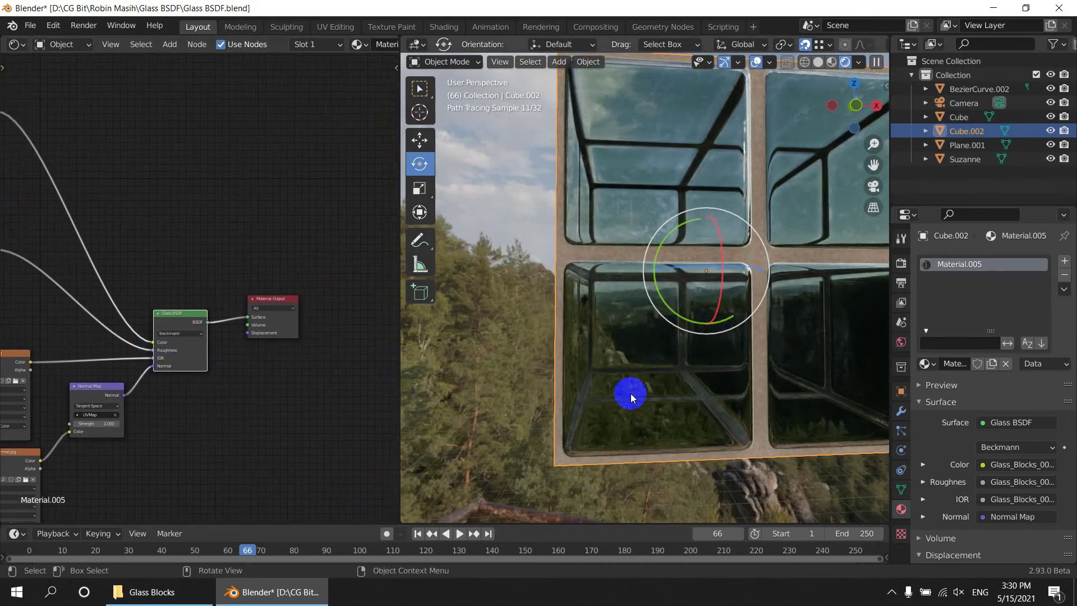
middle_drag(631, 393, 682, 341)
Disconnect Glass_Blocks_001_Glass.jpg from the Glass BSDF's IOR input to compare the cube's look, and reconnect it
scroll(169, 414, up, 4)
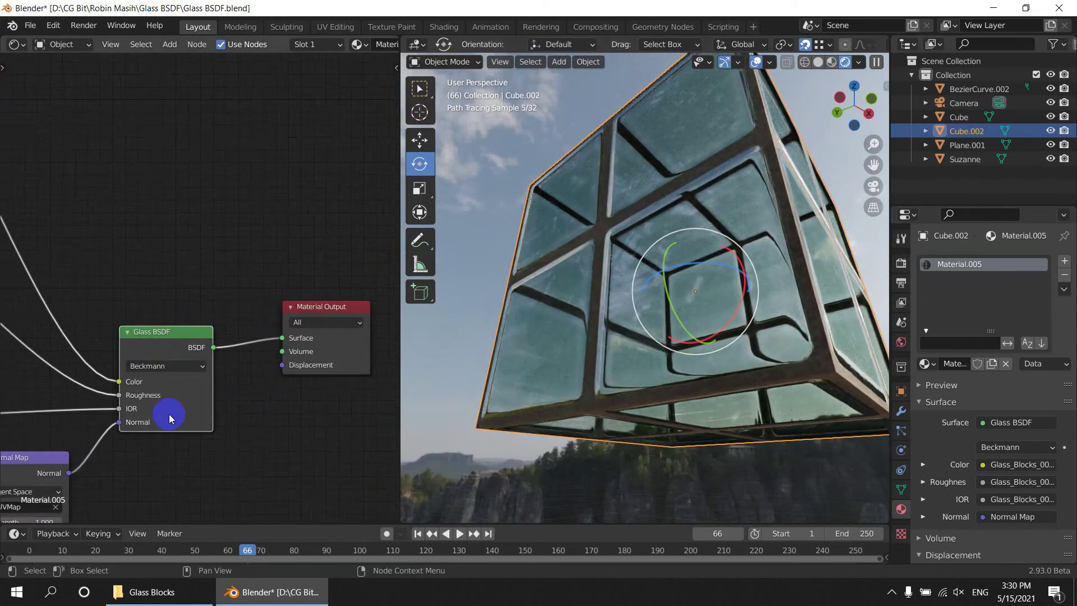
middle_drag(170, 414, 226, 304)
drag(158, 326, 140, 337)
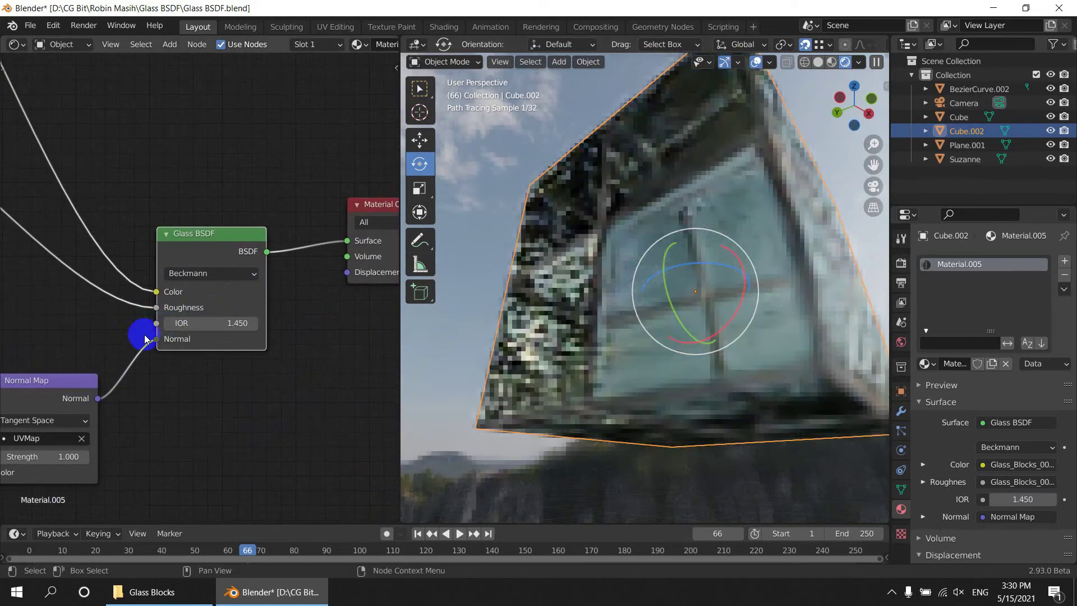
middle_drag(762, 347, 821, 330)
middle_drag(173, 364, 275, 292)
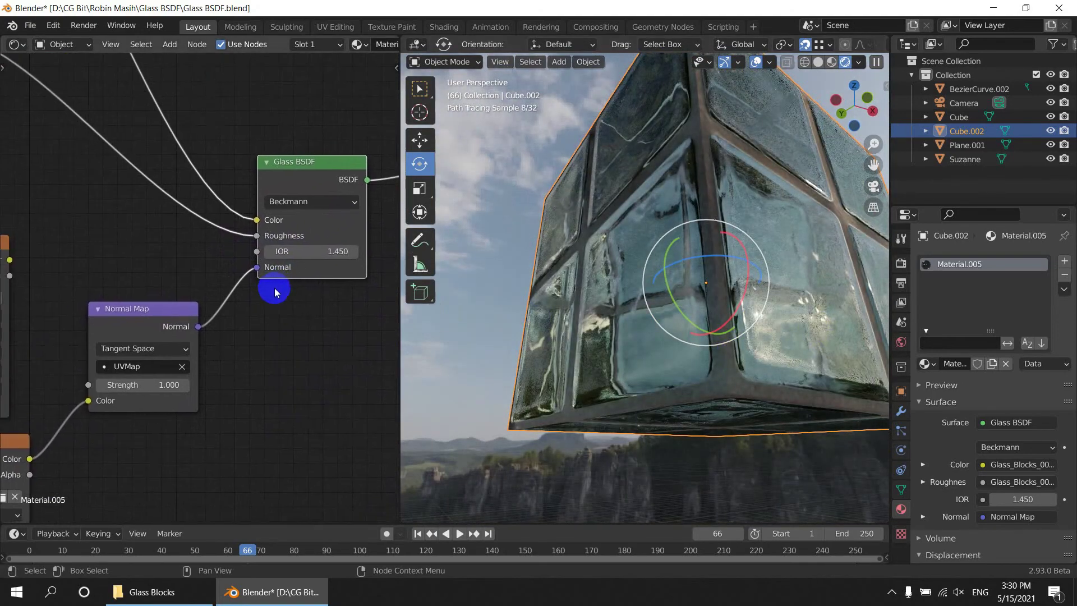
drag(18, 267, 254, 252)
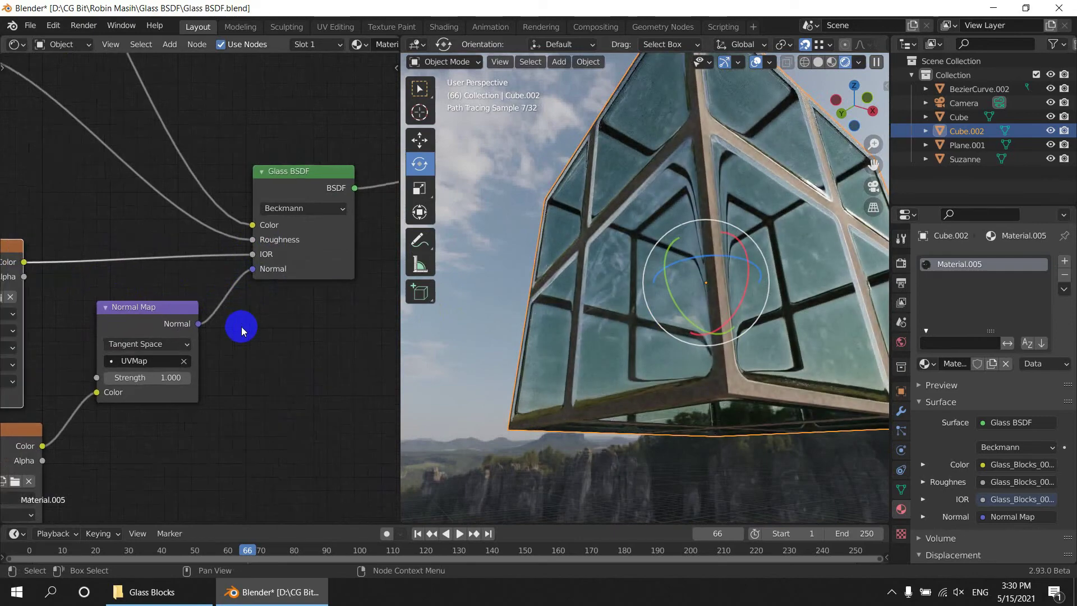
Set the Glass BSDF distribution to Sharp and examine the cube's frame and glass up close
scroll(310, 248, up, 3)
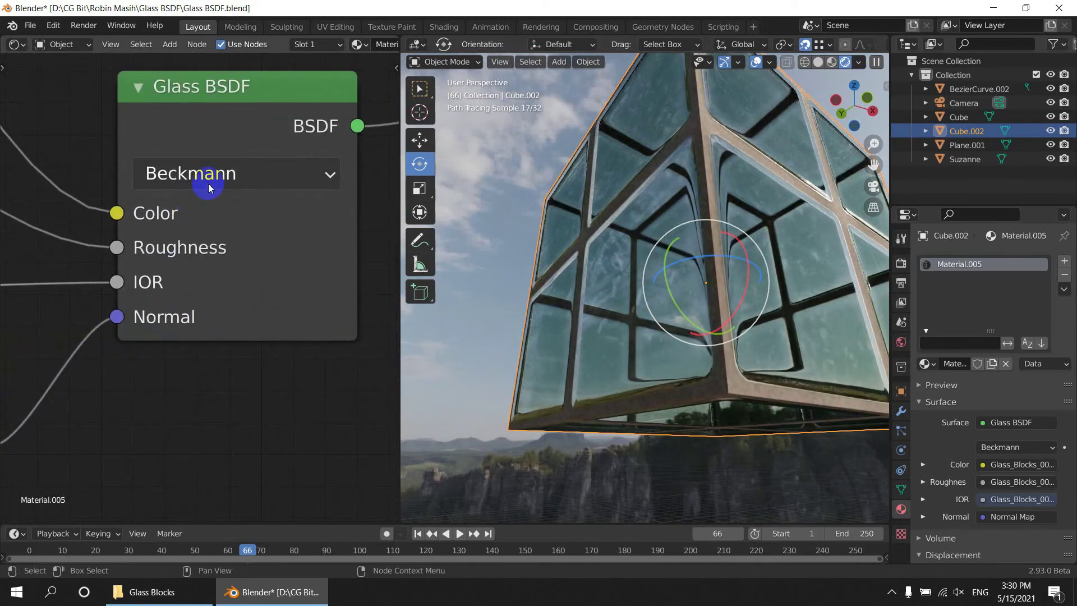
click(210, 178)
click(204, 209)
scroll(199, 289, up, 1)
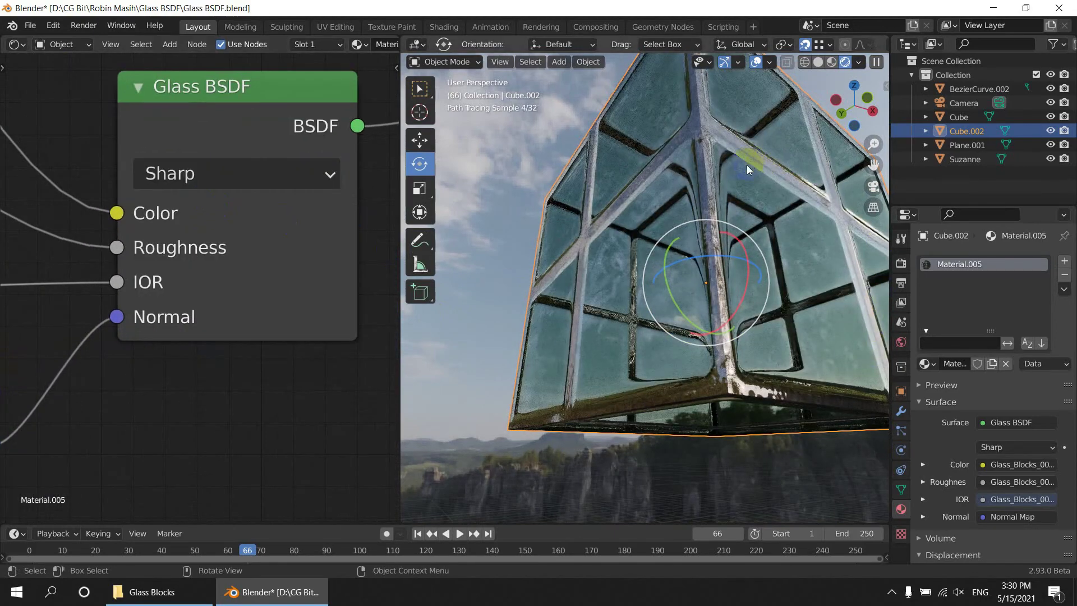
middle_drag(746, 165, 746, 192)
middle_drag(716, 454, 725, 398)
scroll(732, 379, up, 2)
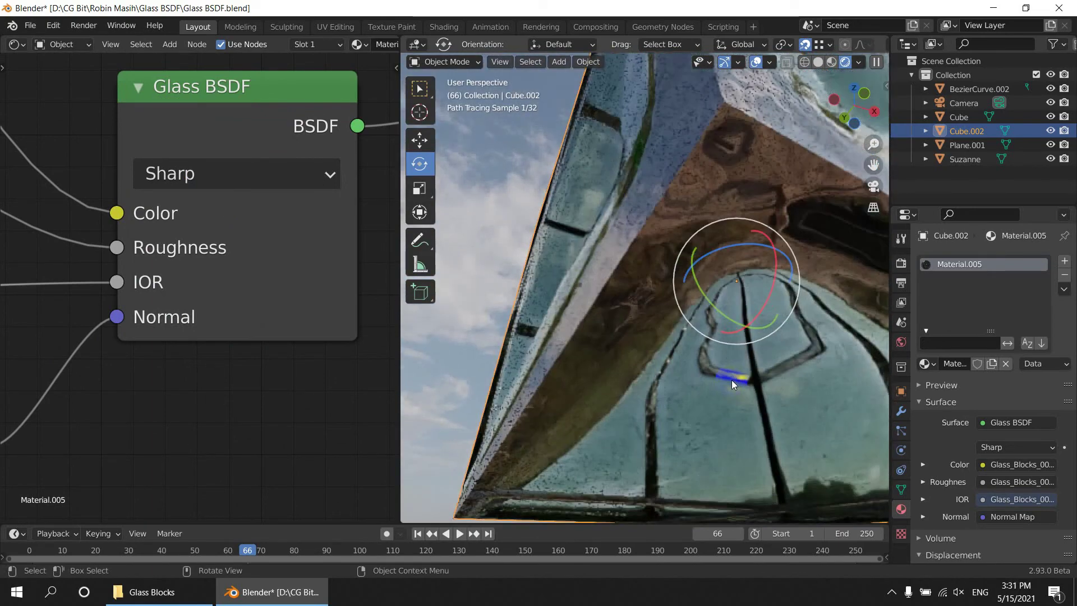
scroll(731, 380, down, 3)
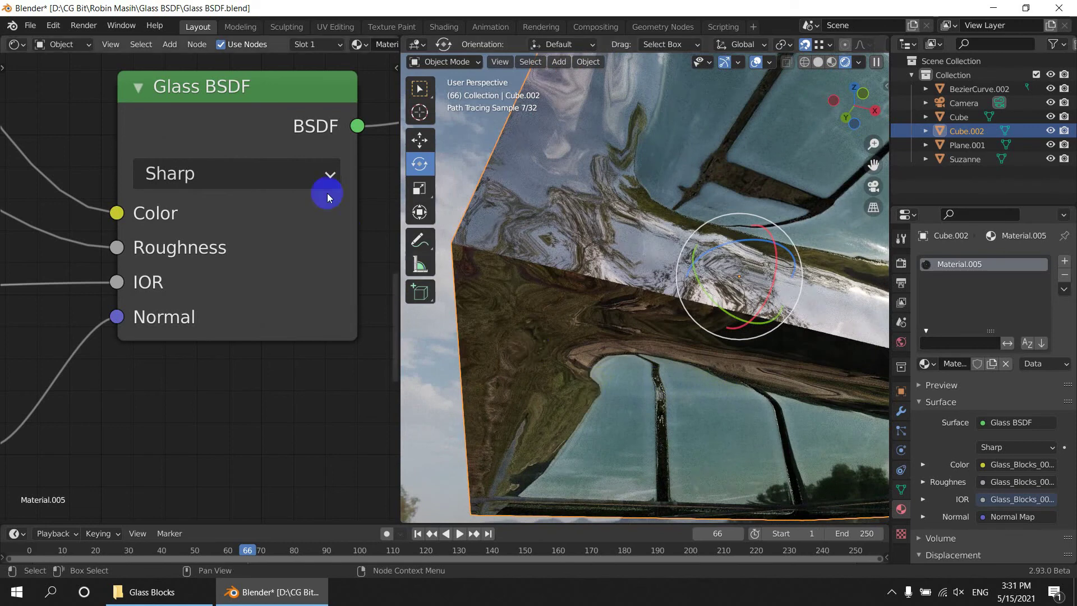
Try the Beckmann, GGX and Multiscatter GGX distributions on the Glass BSDF and return it to Beckmann
click(327, 190)
click(204, 246)
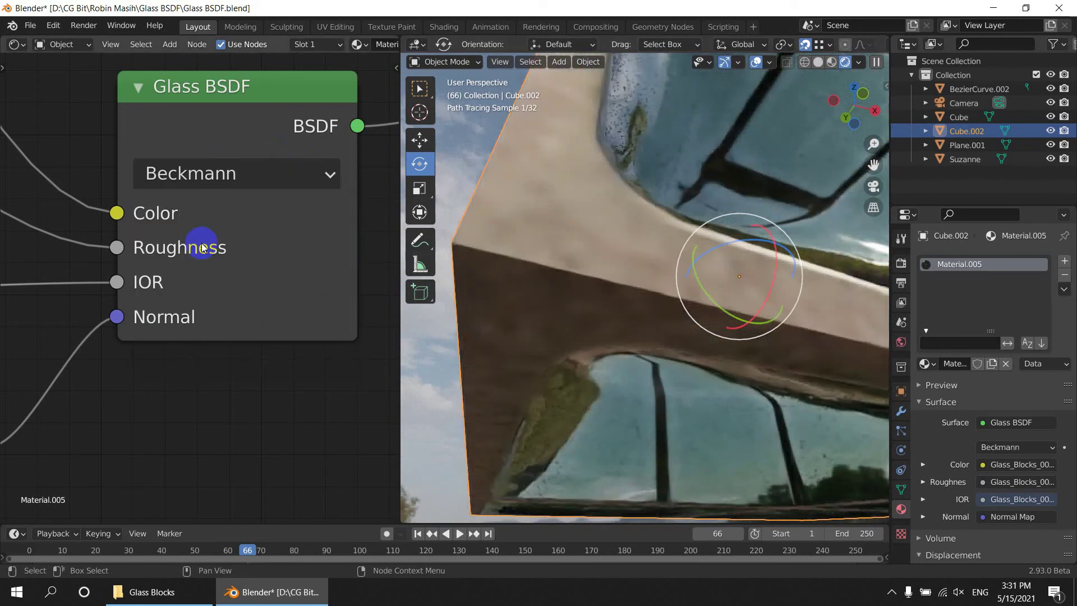
click(197, 180)
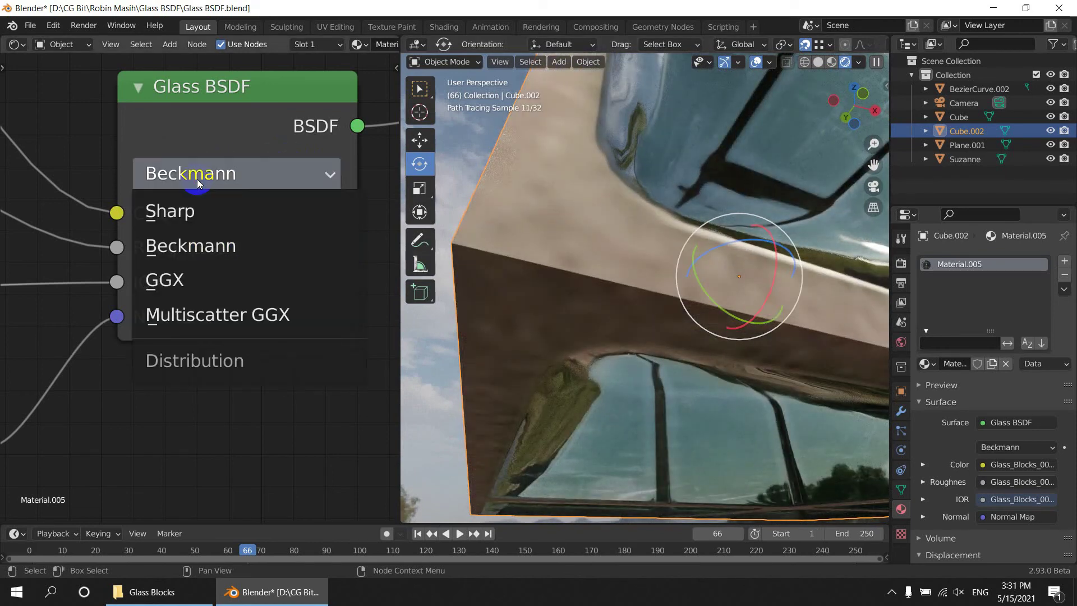
click(194, 275)
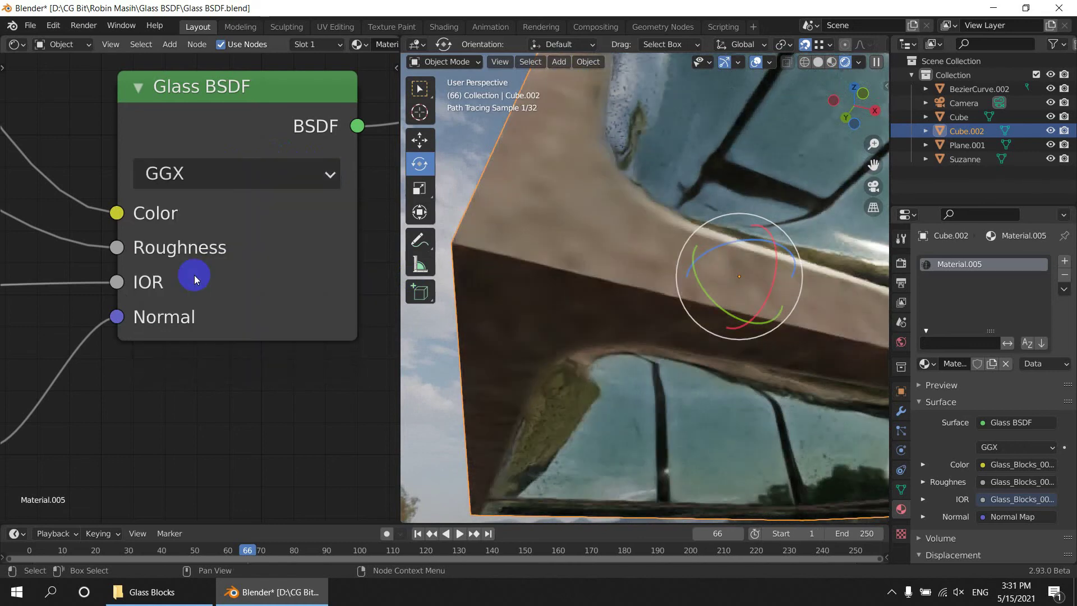
click(191, 177)
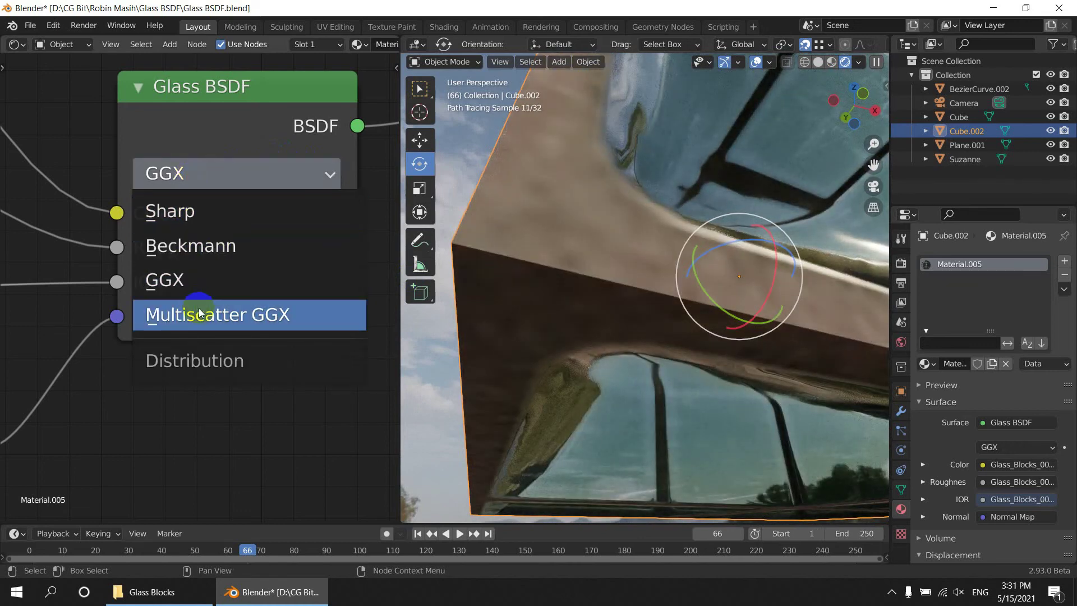
click(199, 310)
click(215, 190)
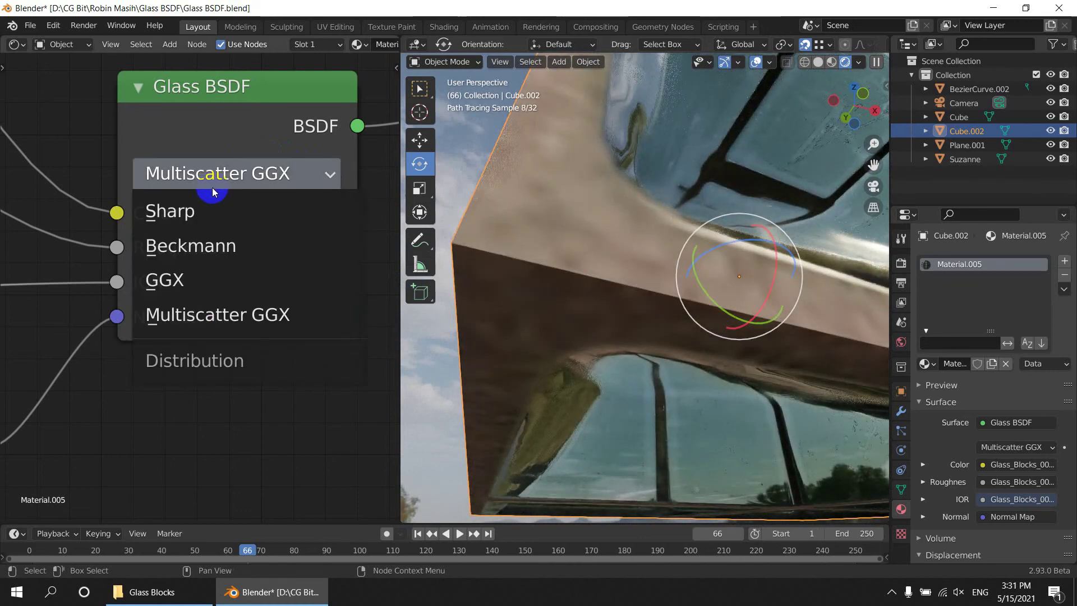
click(210, 245)
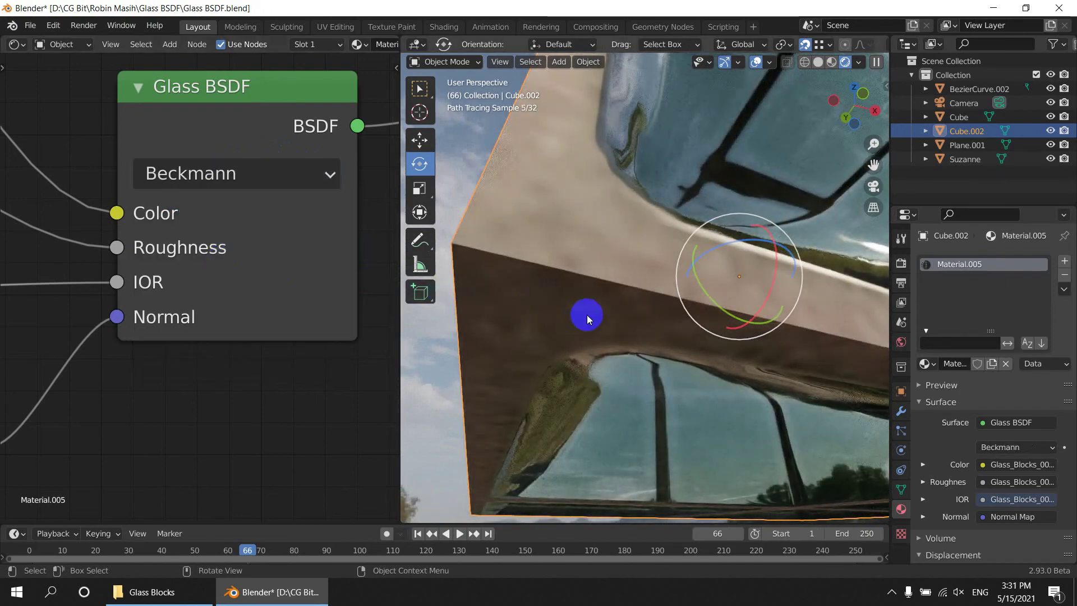
Zoom out to view the glass block cube together with the wine glass and the other objects
scroll(252, 382, down, 2)
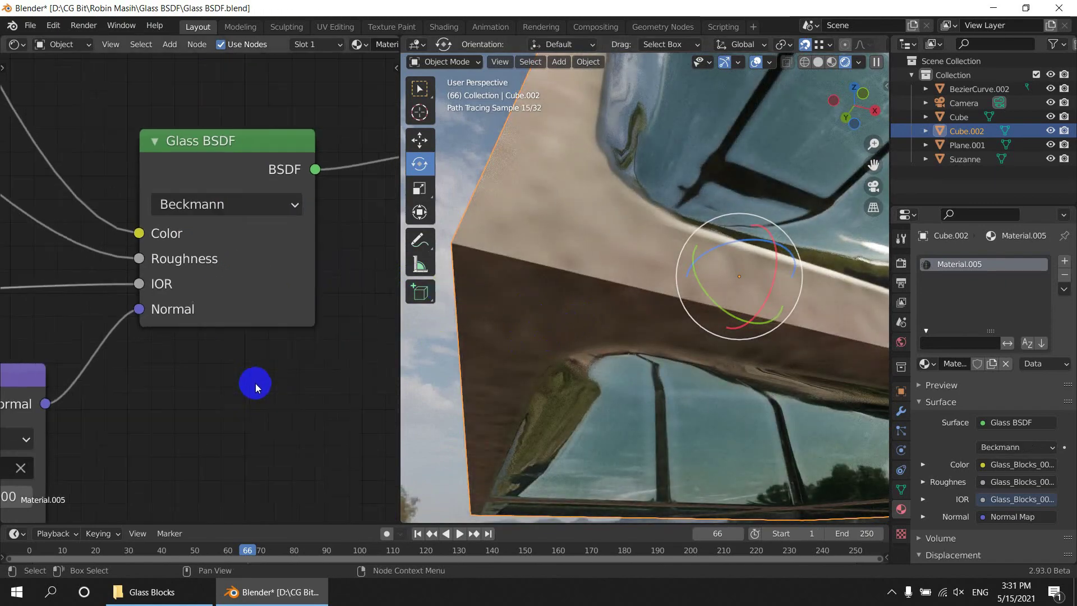
scroll(723, 340, down, 6)
middle_drag(718, 313, 706, 377)
middle_drag(637, 352, 678, 349)
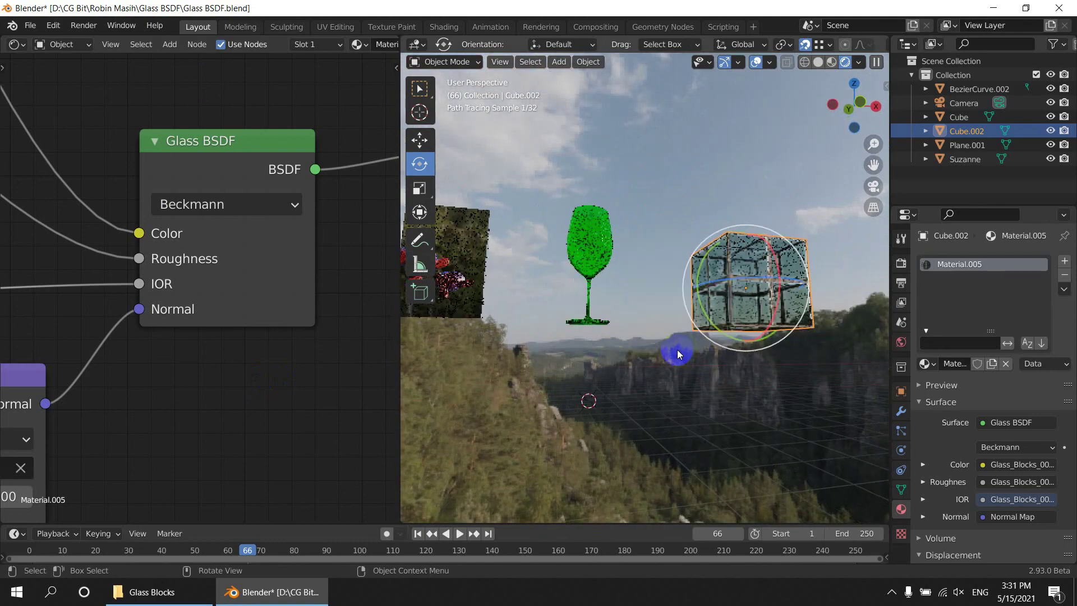